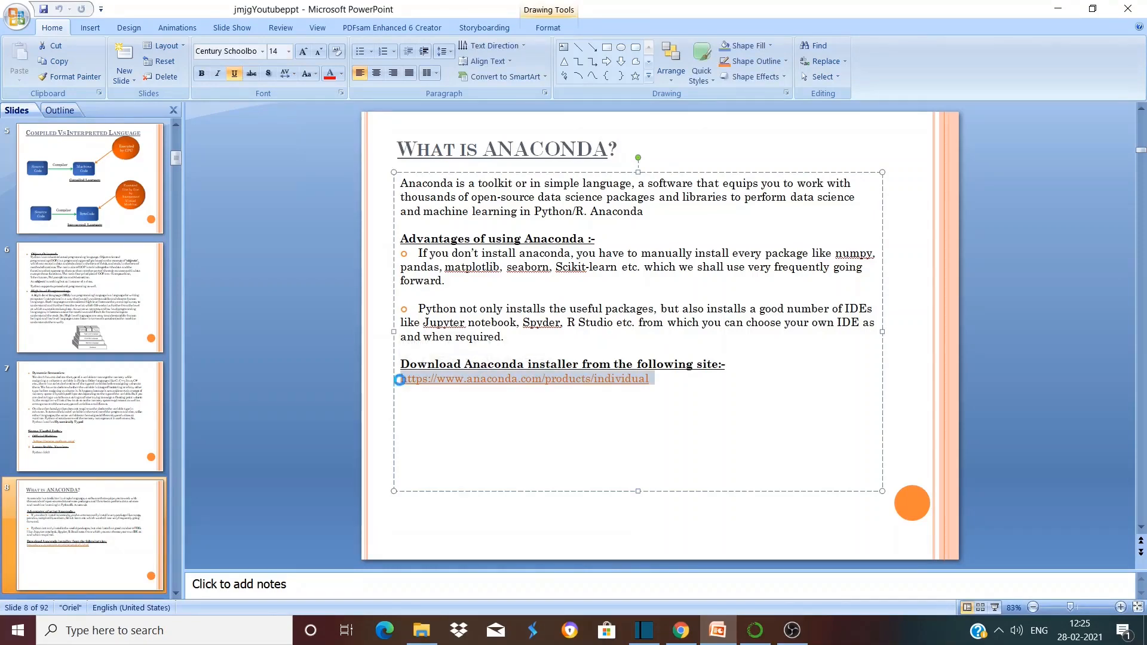
pyautogui.click(681, 632)
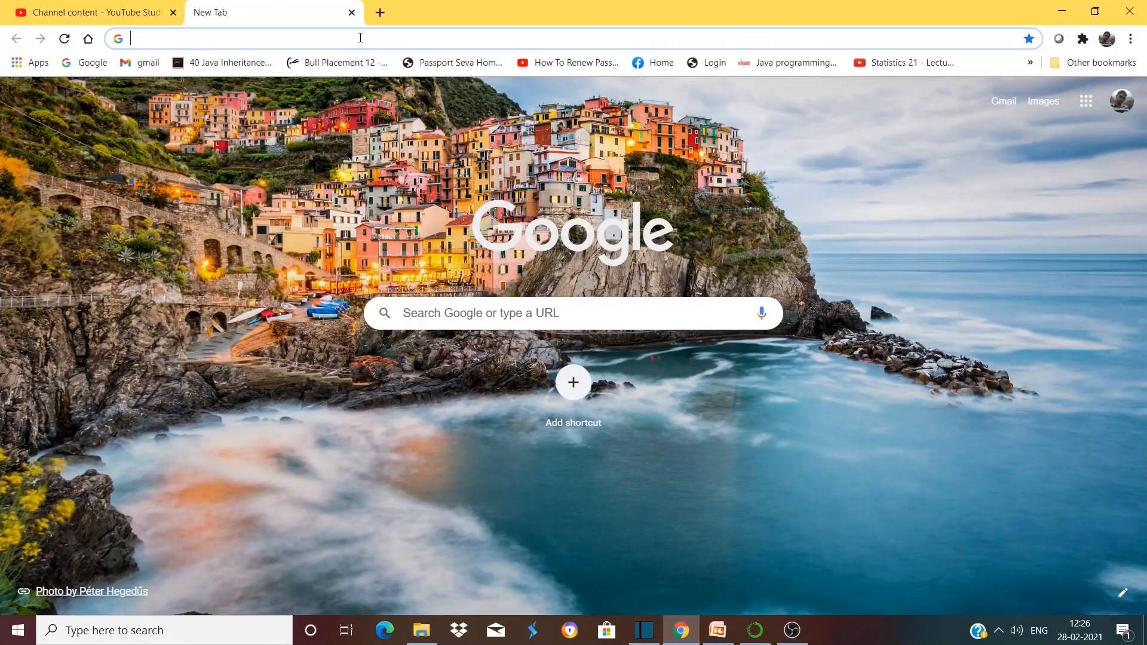
pyautogui.click(273, 34)
pyautogui.write('https://www.anaconda.com/products/individual')
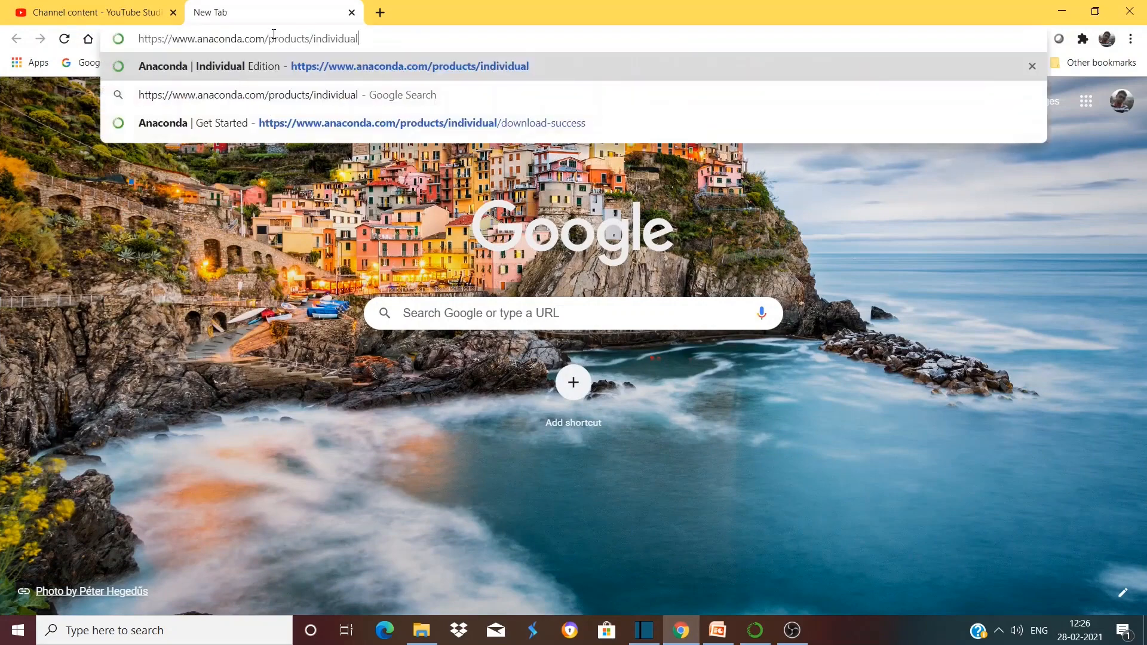
pyautogui.press('Return')
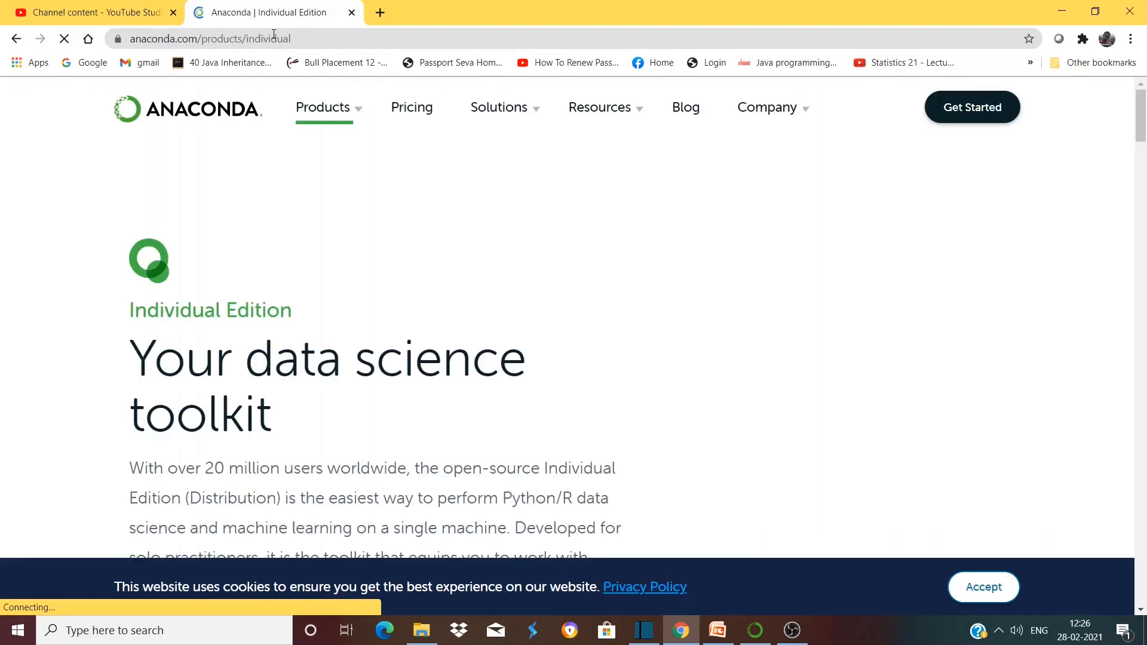
# - Download the Windows Python 3.8 64-Bit Graphical Installer from the Anaconda Installers section of the page
pyautogui.scroll(-6, 331, 265)
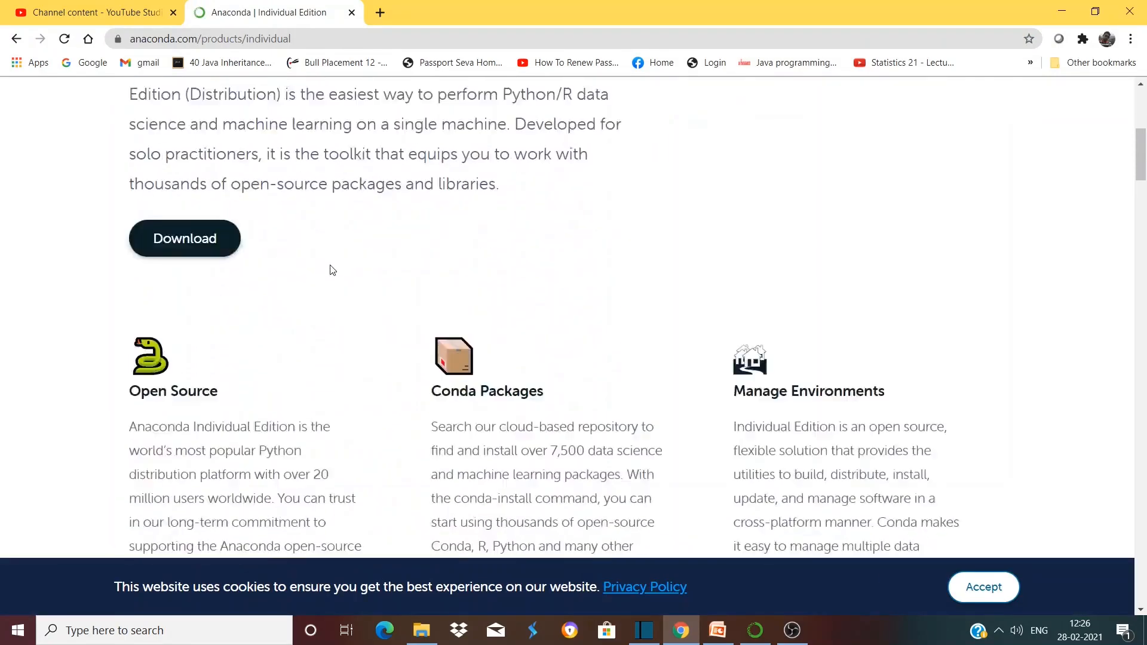
pyautogui.scroll(3, 331, 263)
pyautogui.scroll(-20, 331, 263)
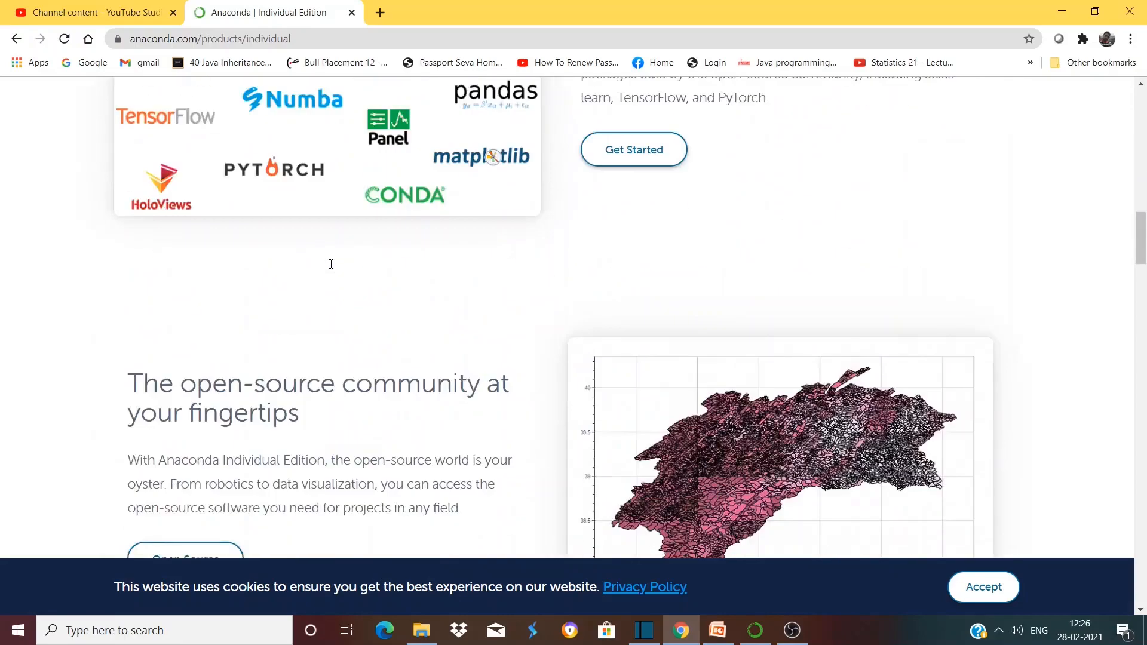
pyautogui.scroll(-20, 331, 263)
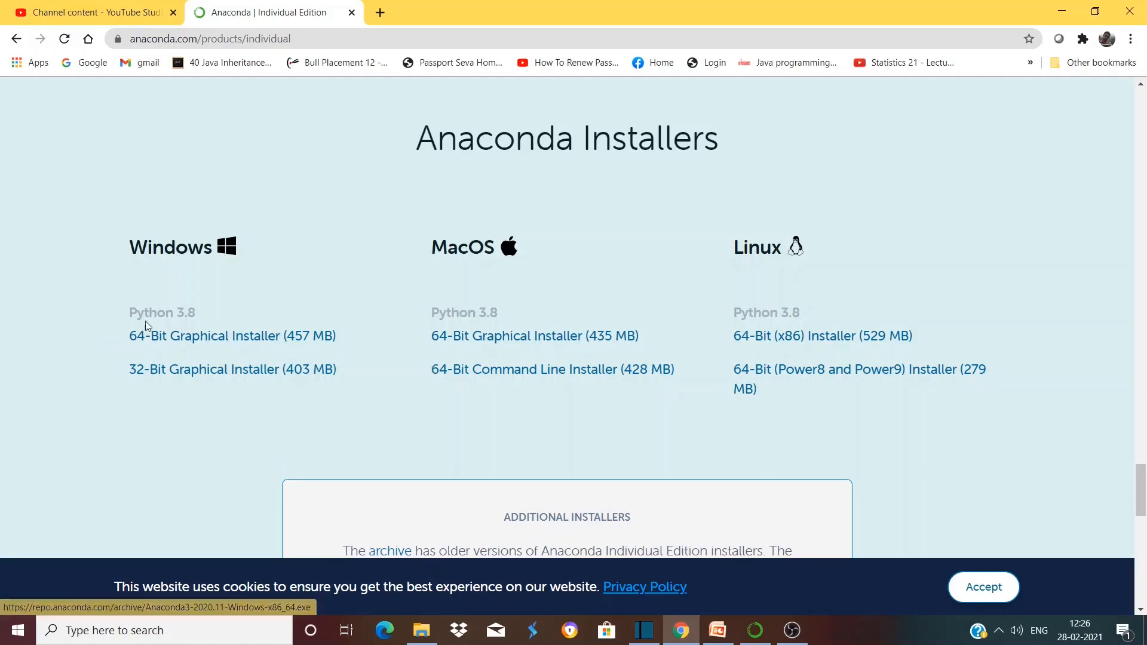
pyautogui.click(156, 335)
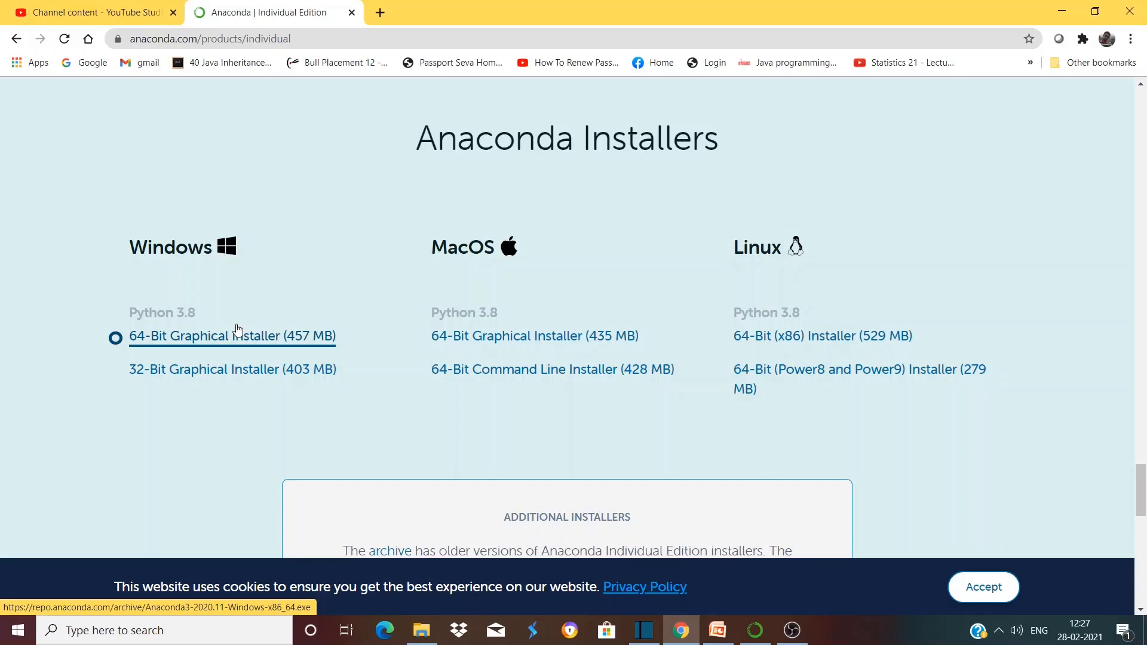
pyautogui.click(203, 338)
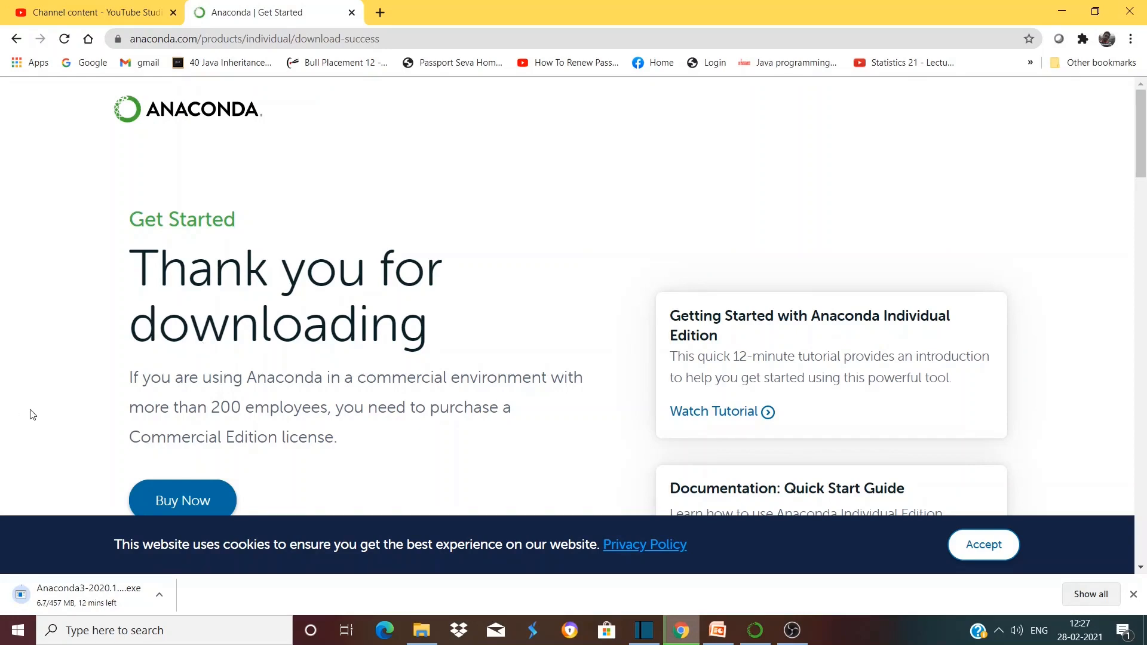
# - Run dxdiag to check whether the operating system is 32-bit or 64-bit, then minimize the diagnostic window
pyautogui.press('super+r')
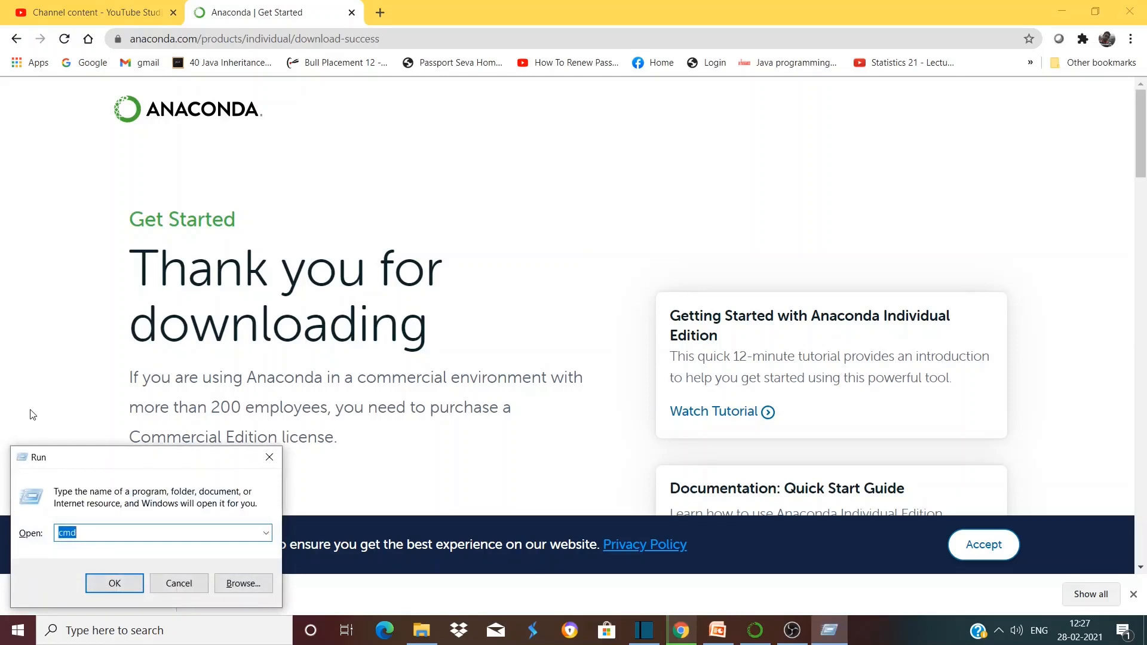
pyautogui.write('dxd')
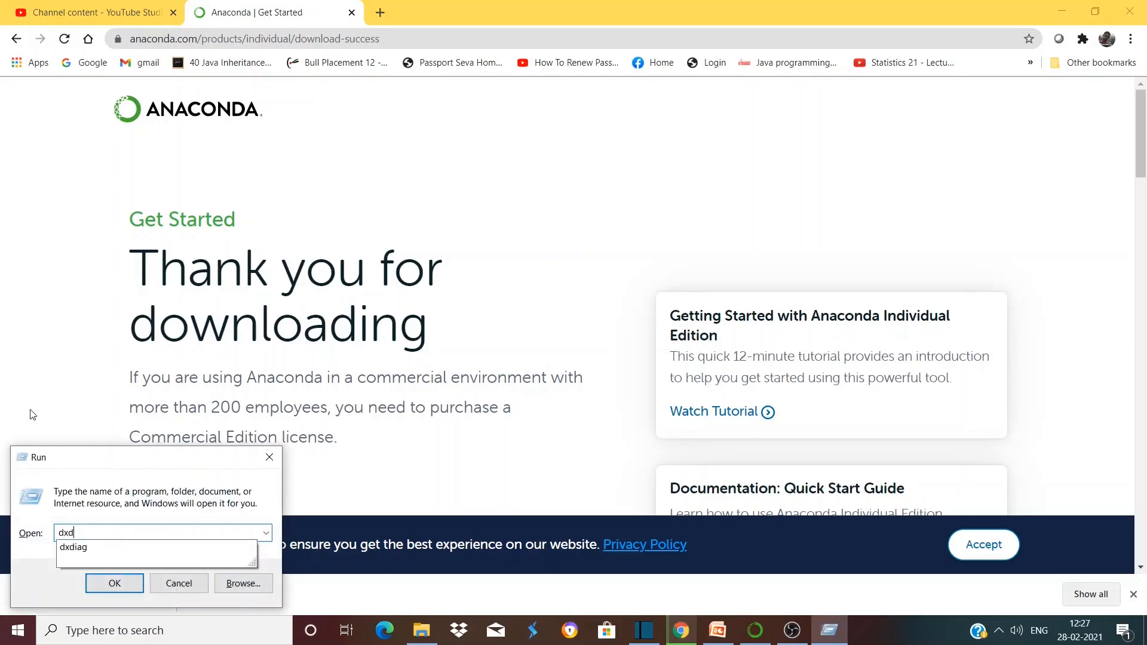
pyautogui.write('iag')
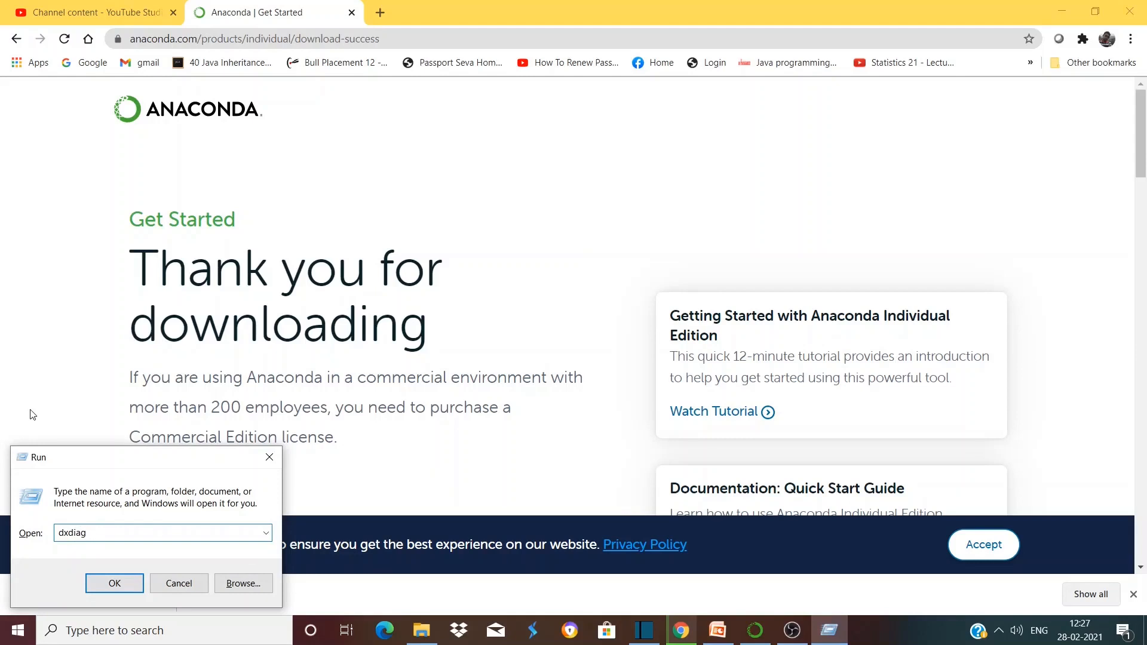
pyautogui.press('Return')
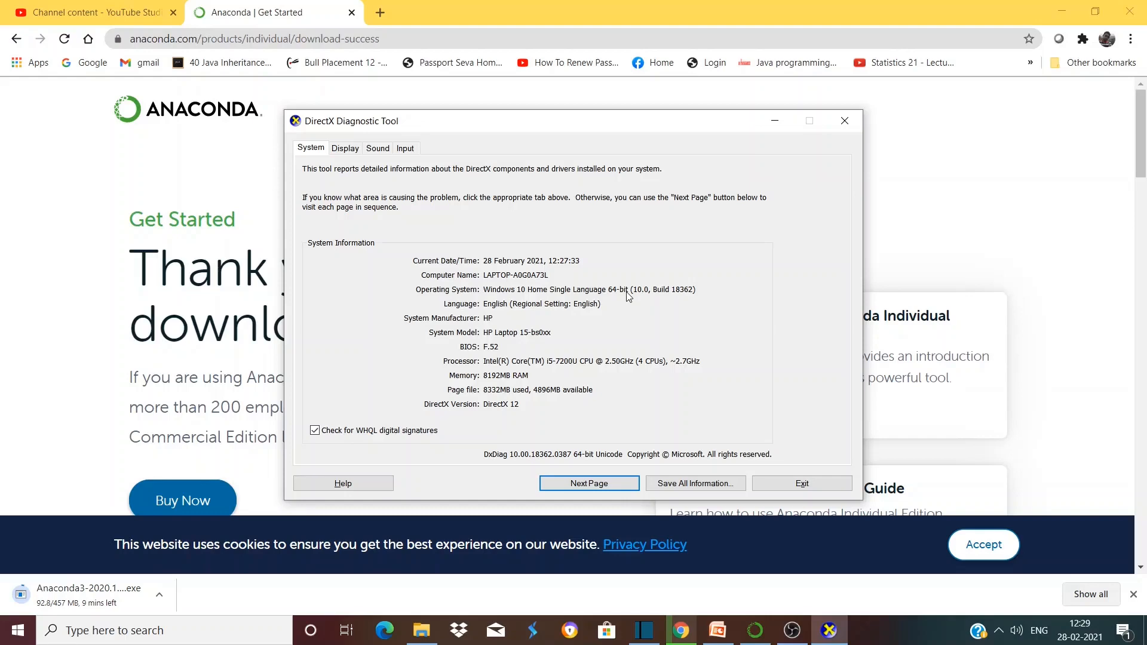
pyautogui.click(775, 121)
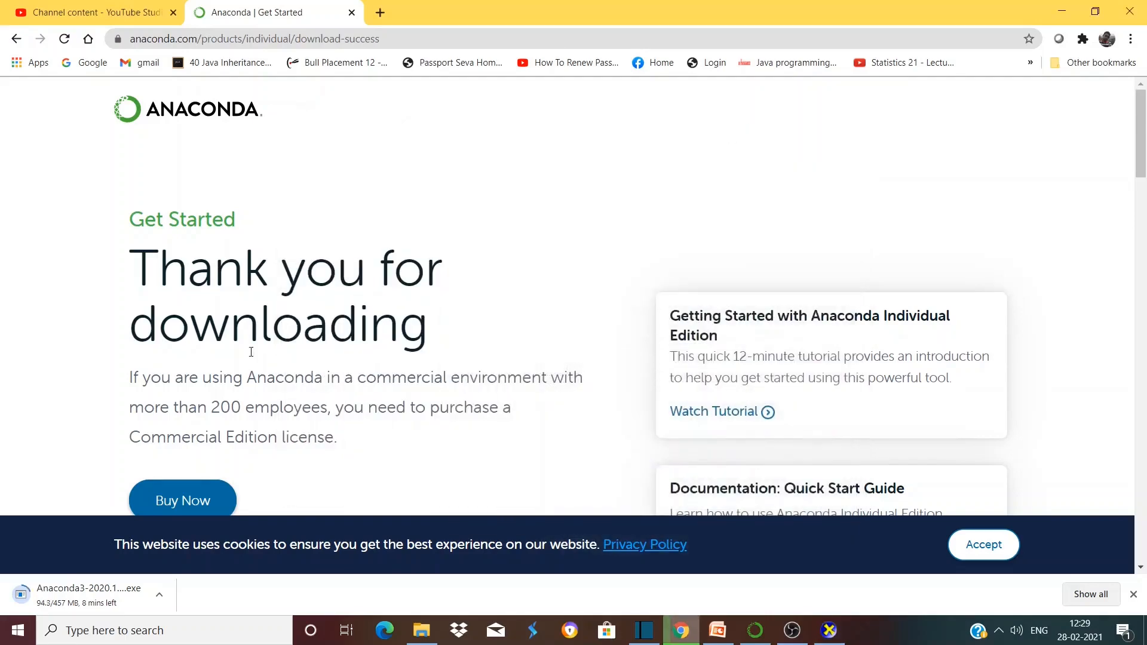
# - Look through the download-success page and return to the installers section of the Individual Edition page
pyautogui.scroll(-4, 251, 352)
pyautogui.scroll(4, 251, 354)
pyautogui.scroll(-20, 252, 355)
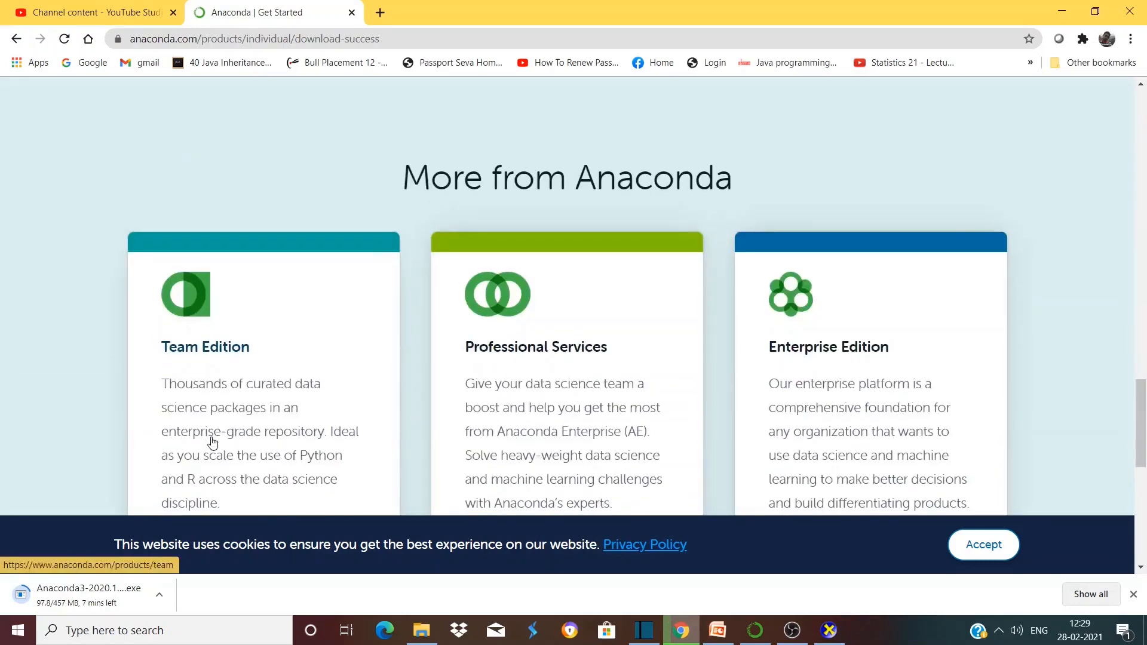
pyautogui.scroll(-10, 212, 442)
pyautogui.scroll(12, 212, 442)
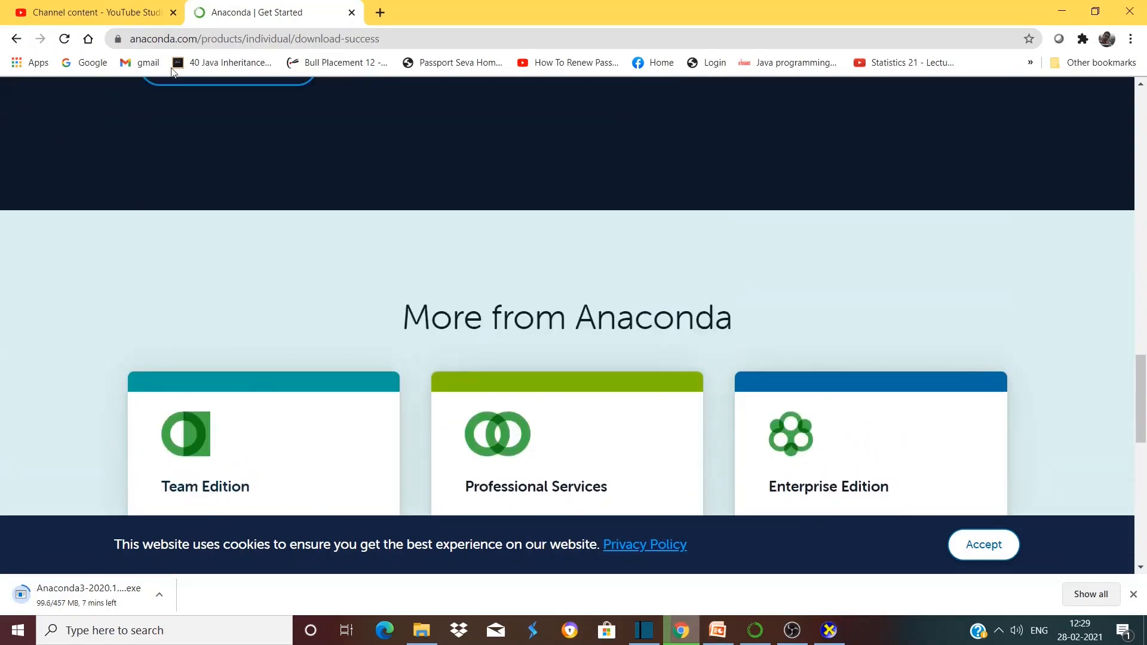
pyautogui.click(16, 39)
pyautogui.scroll(-5, 249, 344)
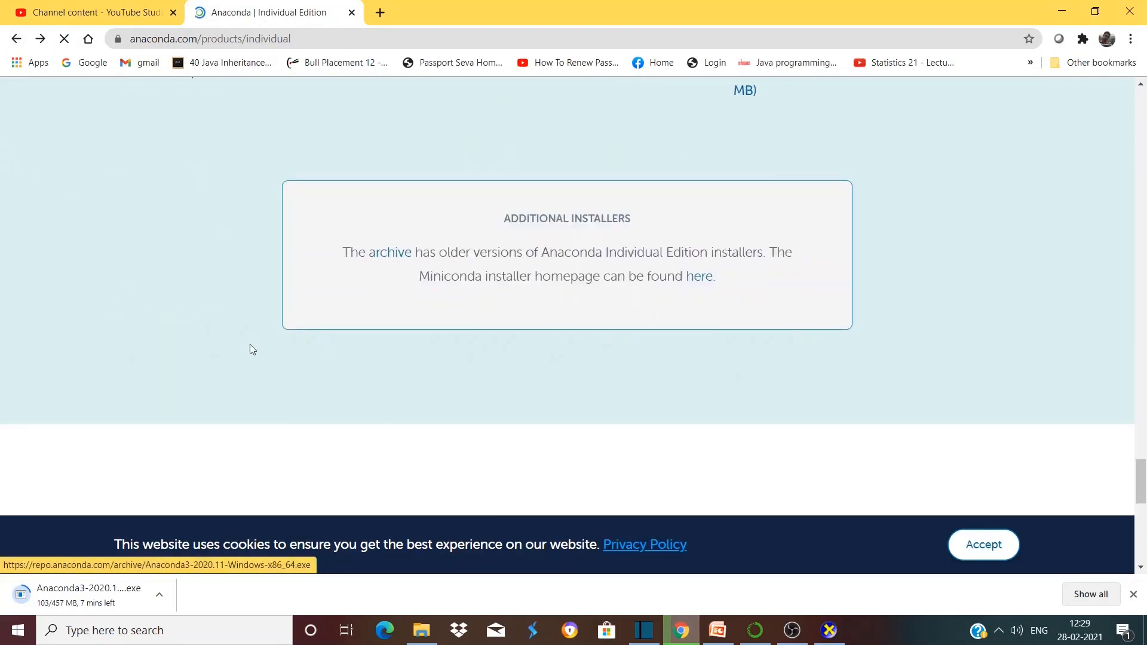
pyautogui.scroll(3, 249, 349)
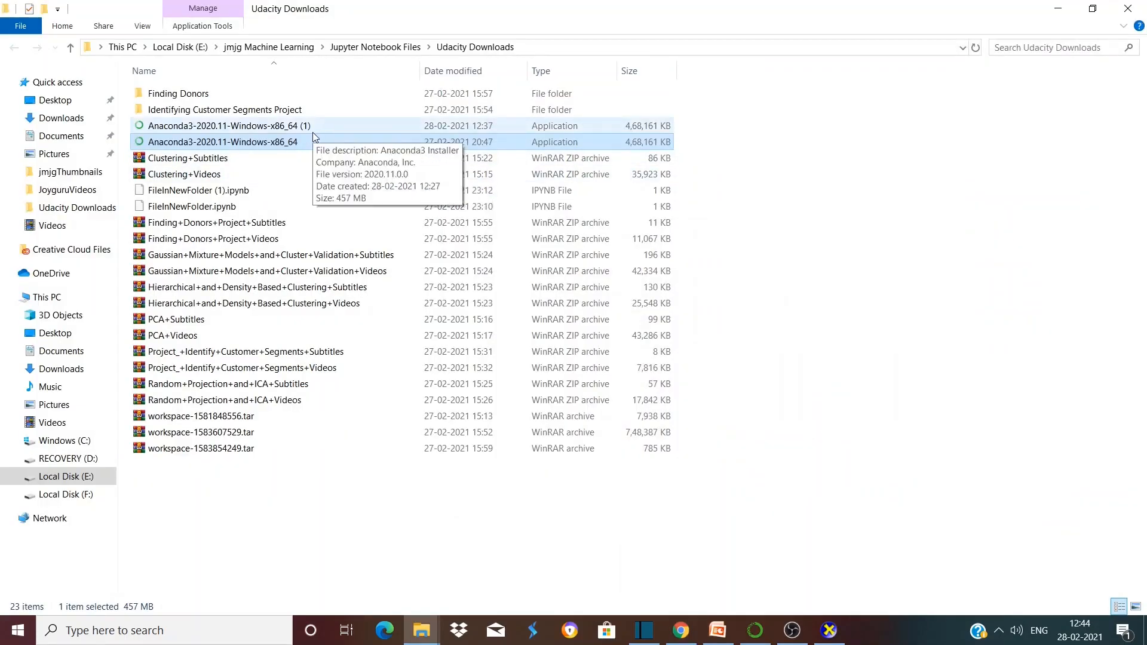
# - Launch the Anaconda3-2020.11-Windows-x86_64 installer from the Udacity Downloads folder and accept its license agreement
pyautogui.doubleClick(275, 144)
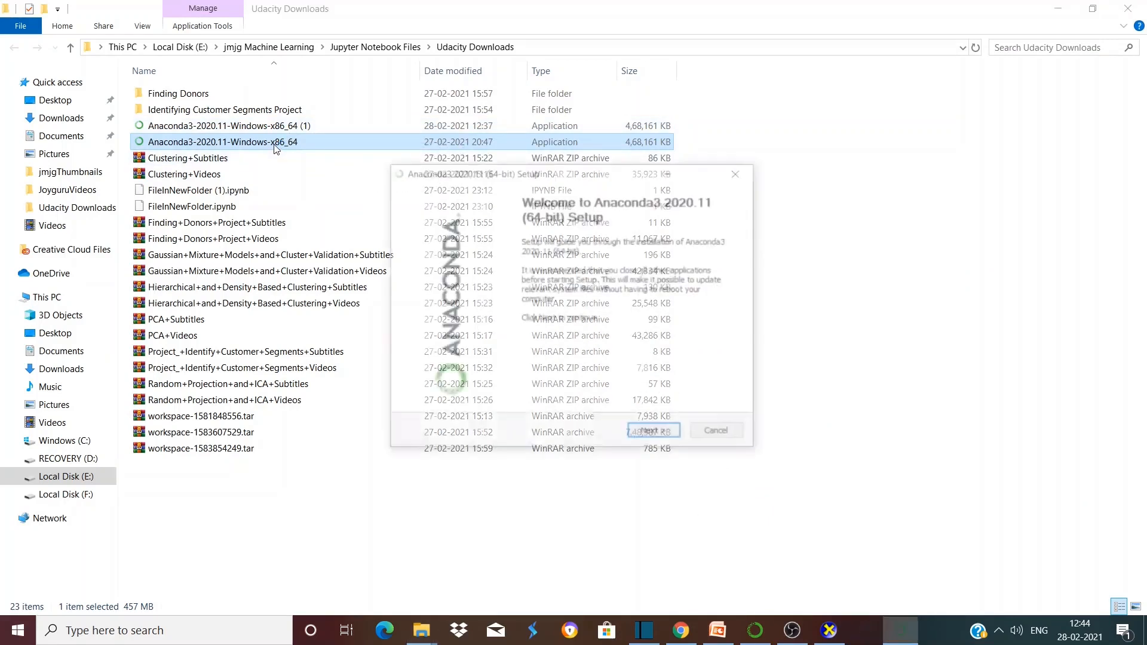
pyautogui.click(649, 437)
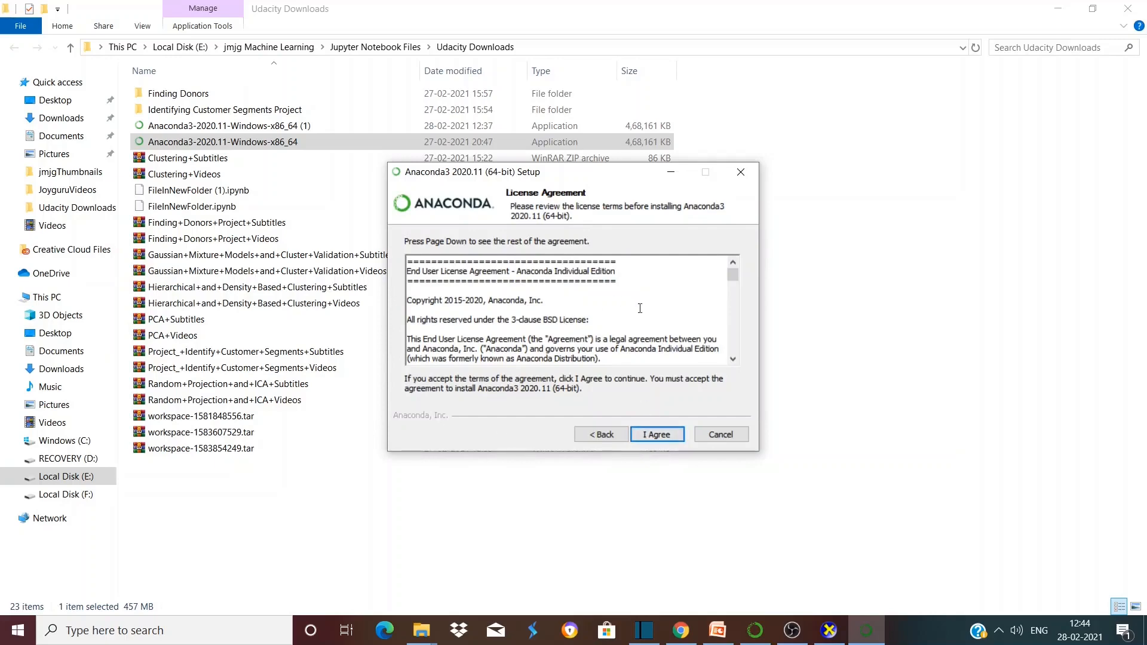
pyautogui.scroll(-3, 638, 344)
pyautogui.scroll(-15, 638, 343)
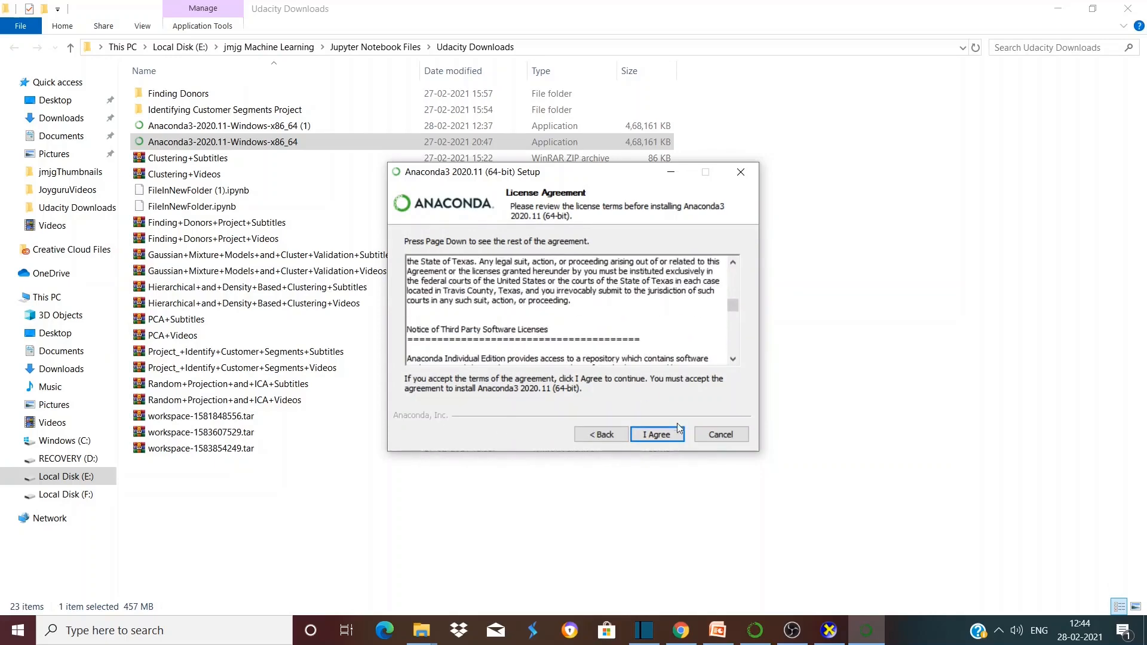
pyautogui.click(661, 438)
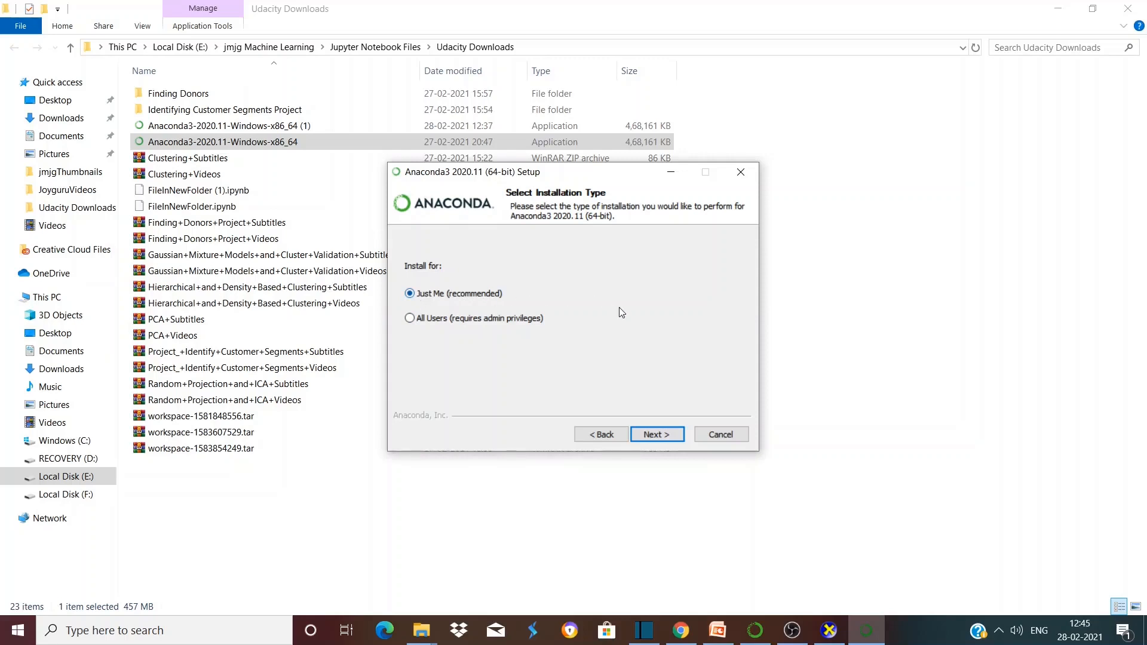
# - Keep the Just Me installation type and try to use C:\Users\ADMIN\anaconda3 as the destination folder
pyautogui.click(653, 434)
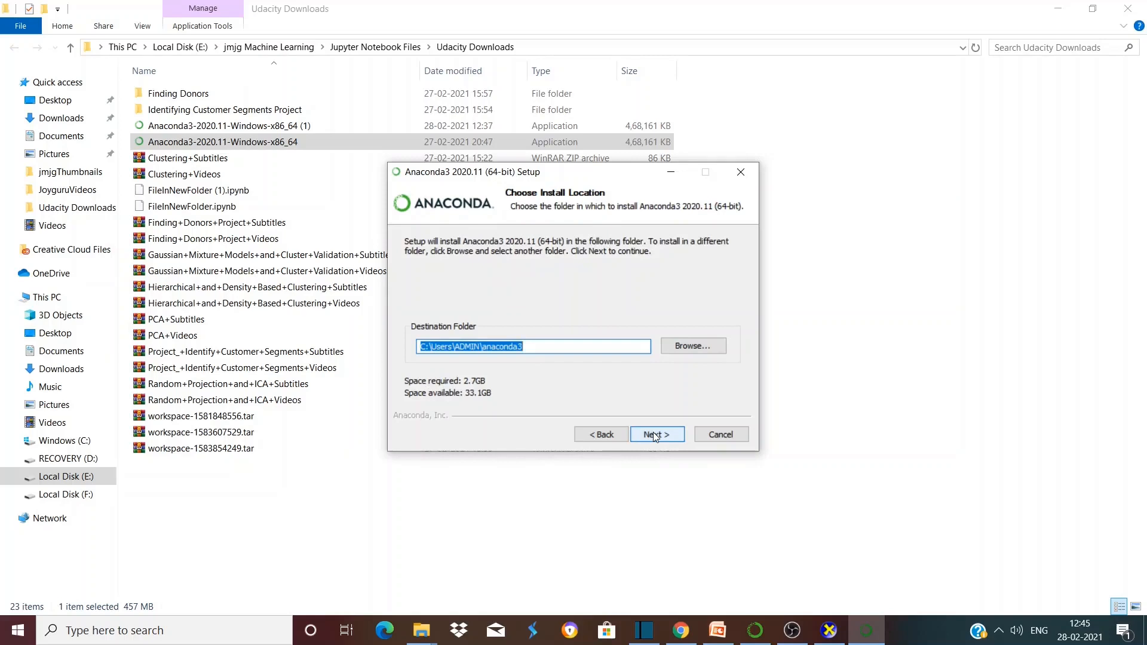
pyautogui.click(538, 346)
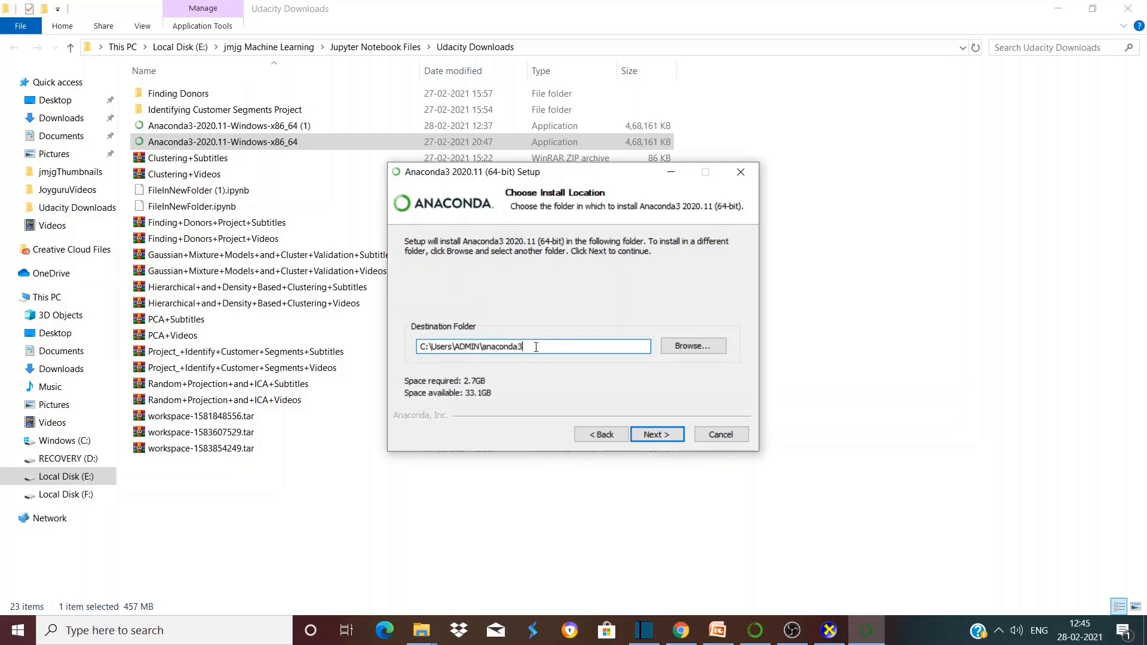
pyautogui.click(670, 435)
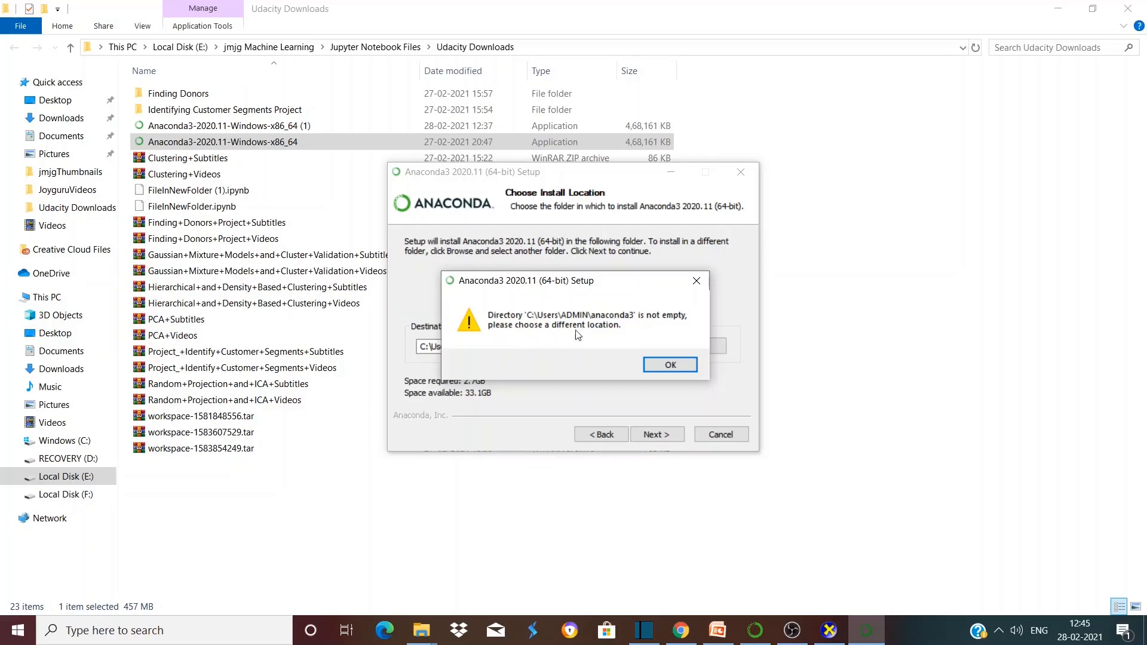
pyautogui.click(664, 363)
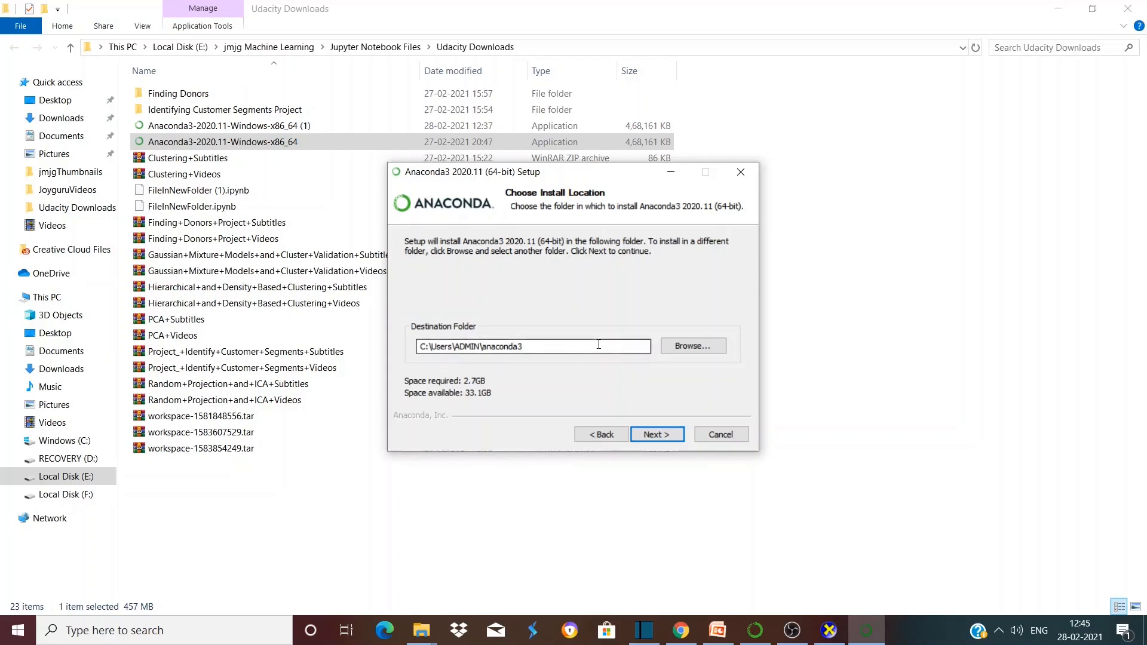
# - Set the destination folder to C:\Users\ADMIN\anaconda3-New and continue to the advanced installation options
pyautogui.click(543, 347)
pyautogui.write('-')
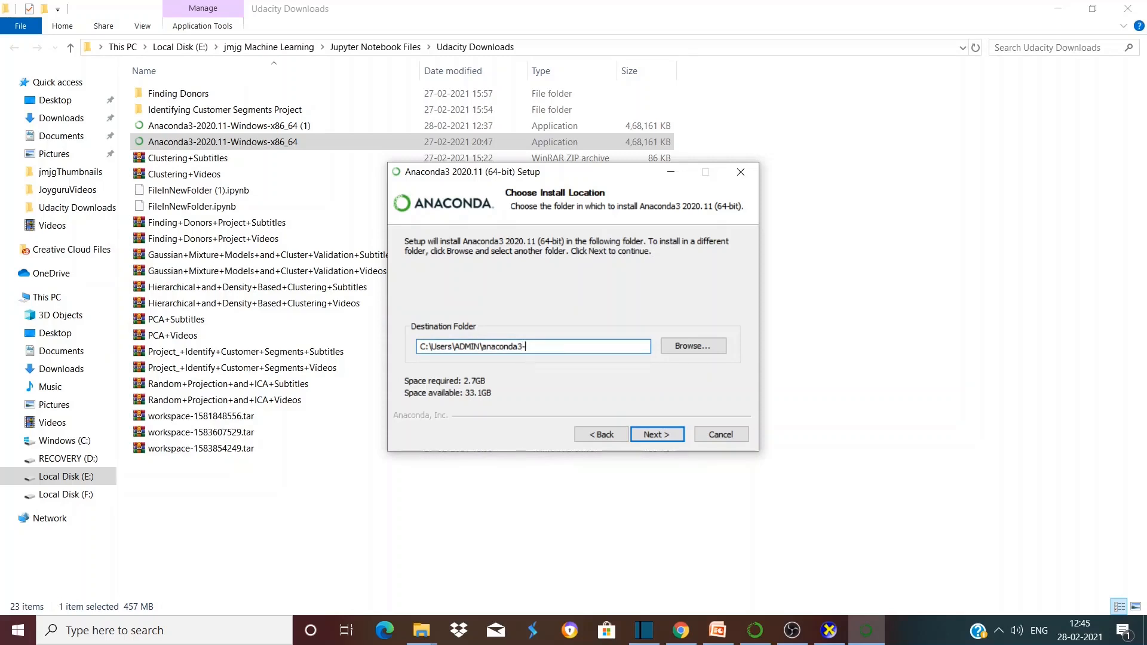
pyautogui.write('New')
pyautogui.click(664, 434)
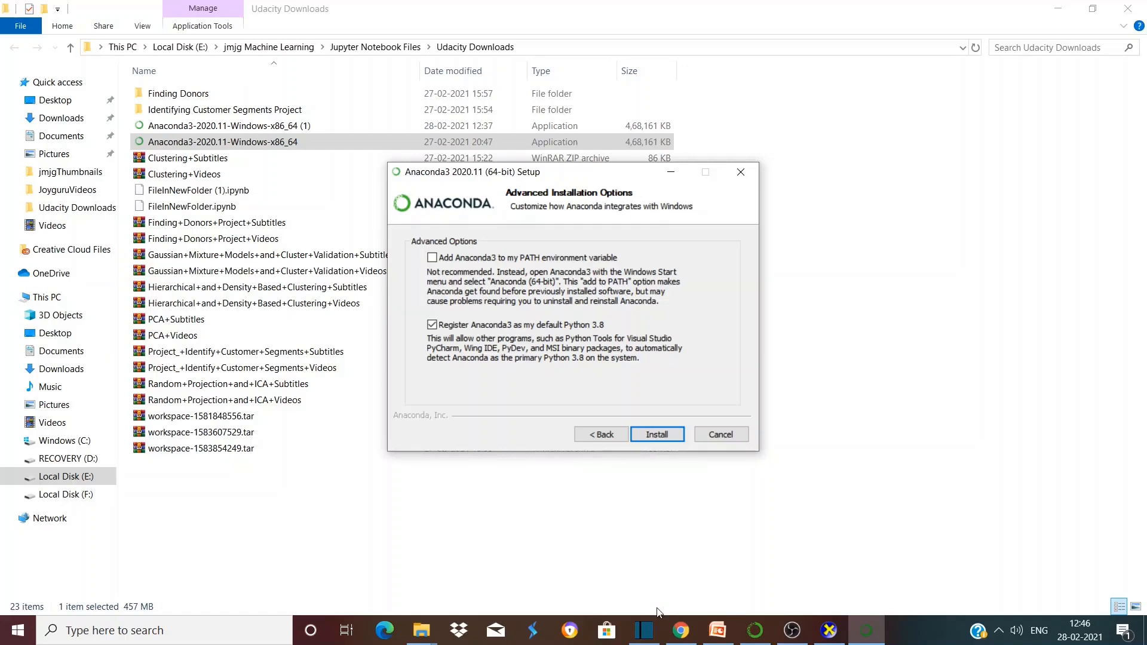
# - Examine the Installing on Windows documentation in Chrome for the install location, PATH, default Python and PyCharm guidance
pyautogui.click(681, 630)
pyautogui.scroll(10, 629, 418)
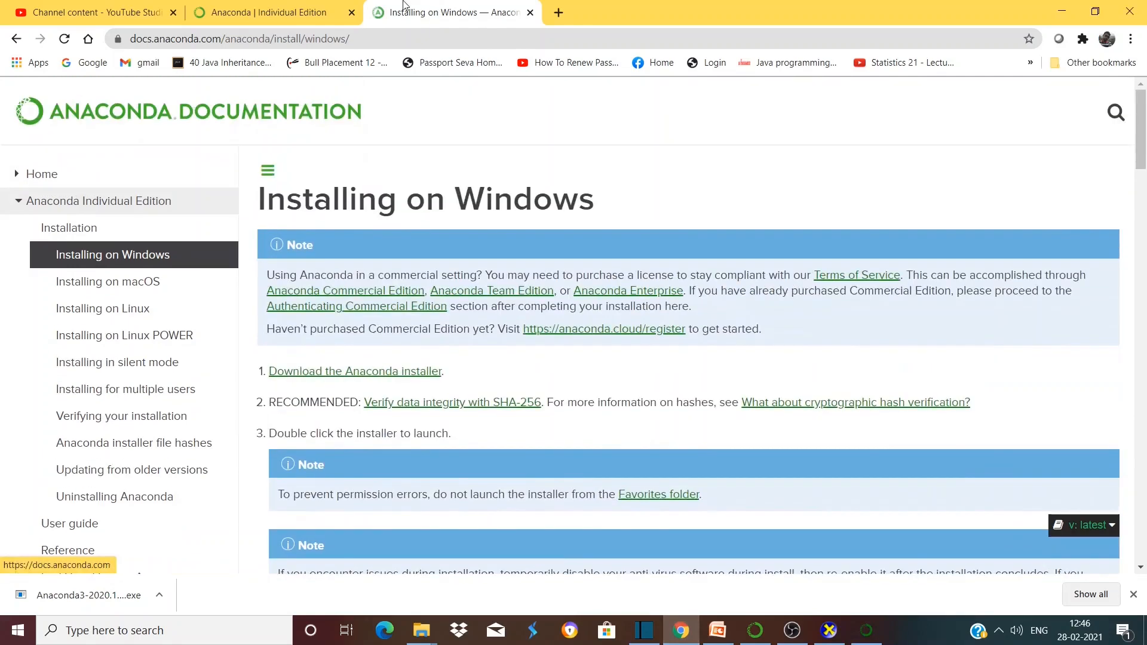
pyautogui.click(369, 40)
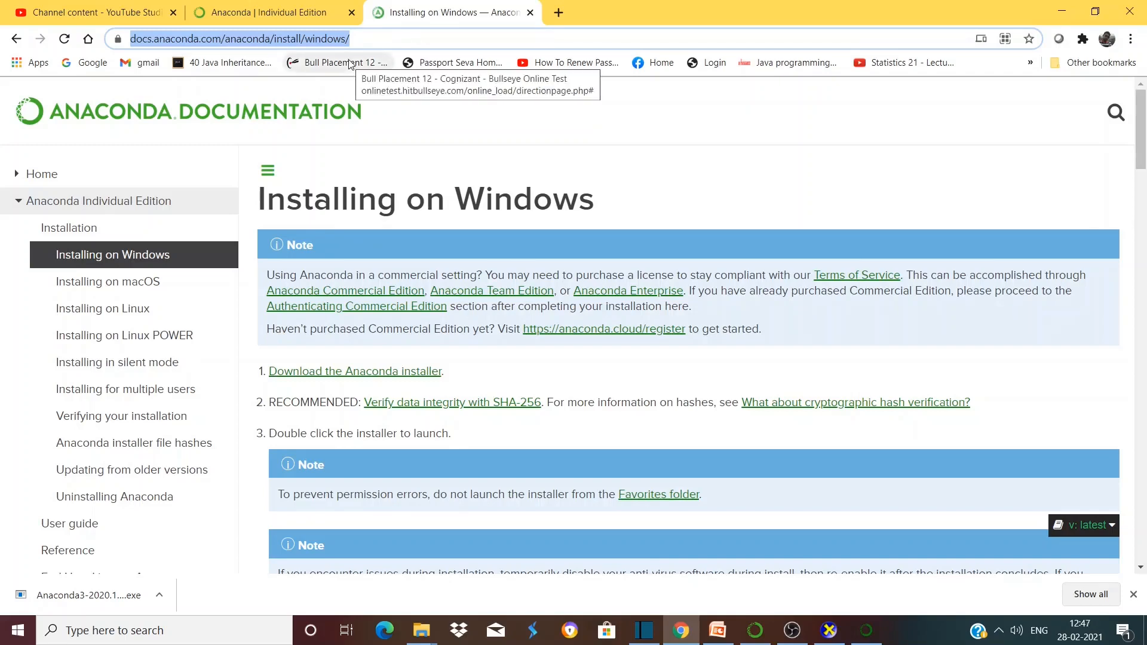
pyautogui.scroll(-9, 418, 212)
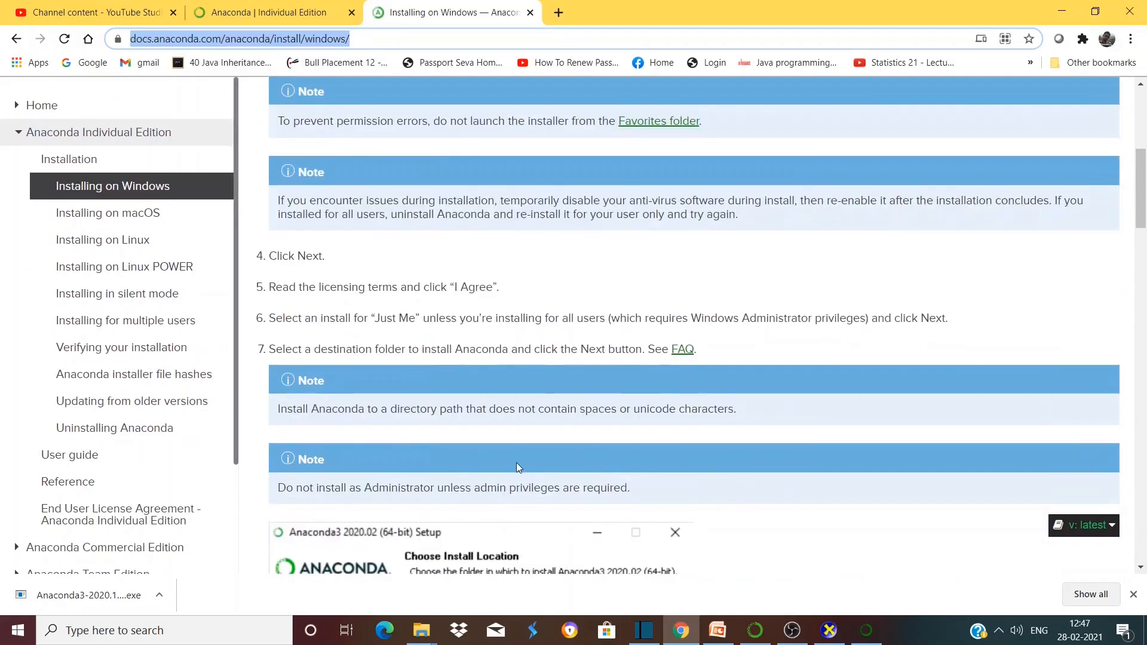
pyautogui.scroll(-7, 509, 465)
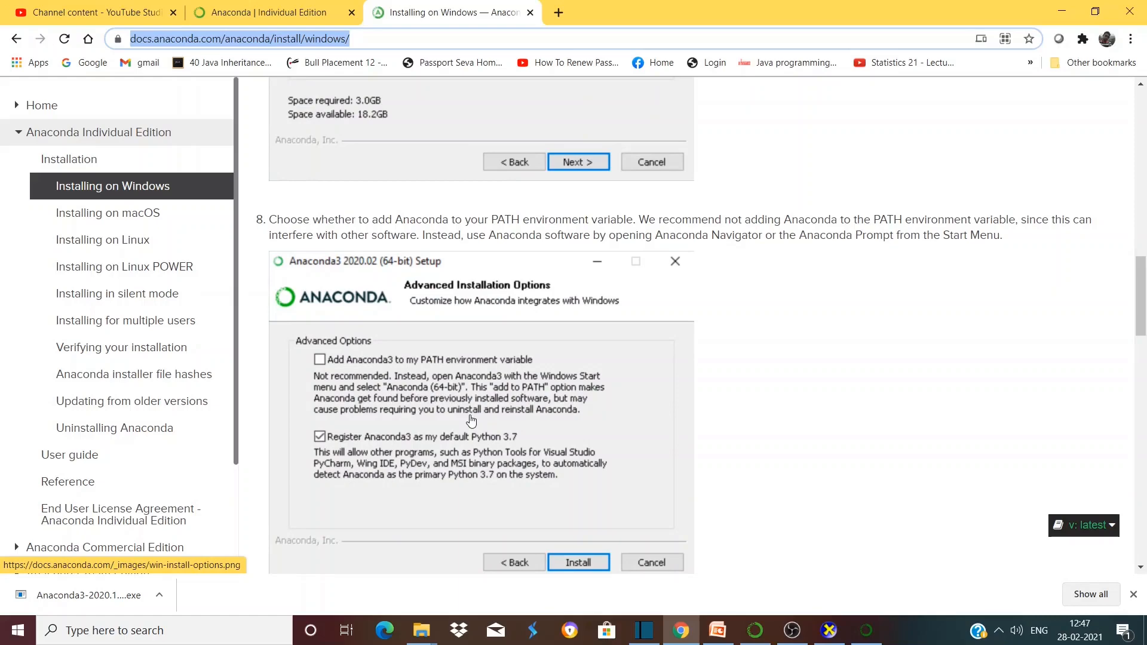
pyautogui.scroll(-8, 470, 420)
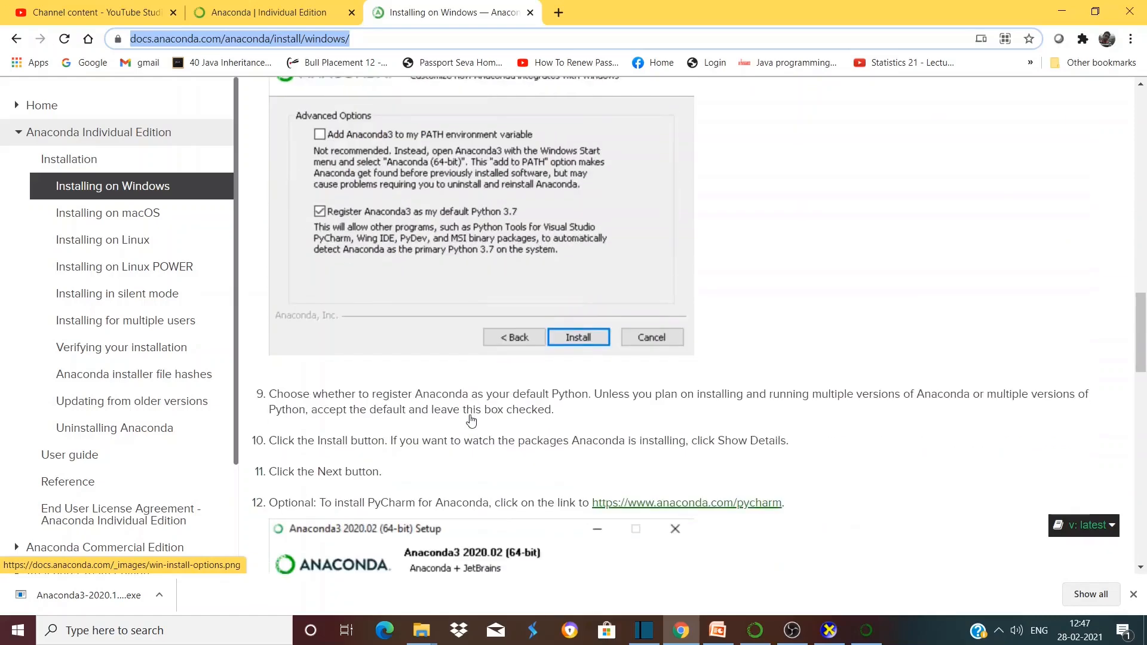
pyautogui.scroll(5, 471, 420)
pyautogui.scroll(5, 471, 420)
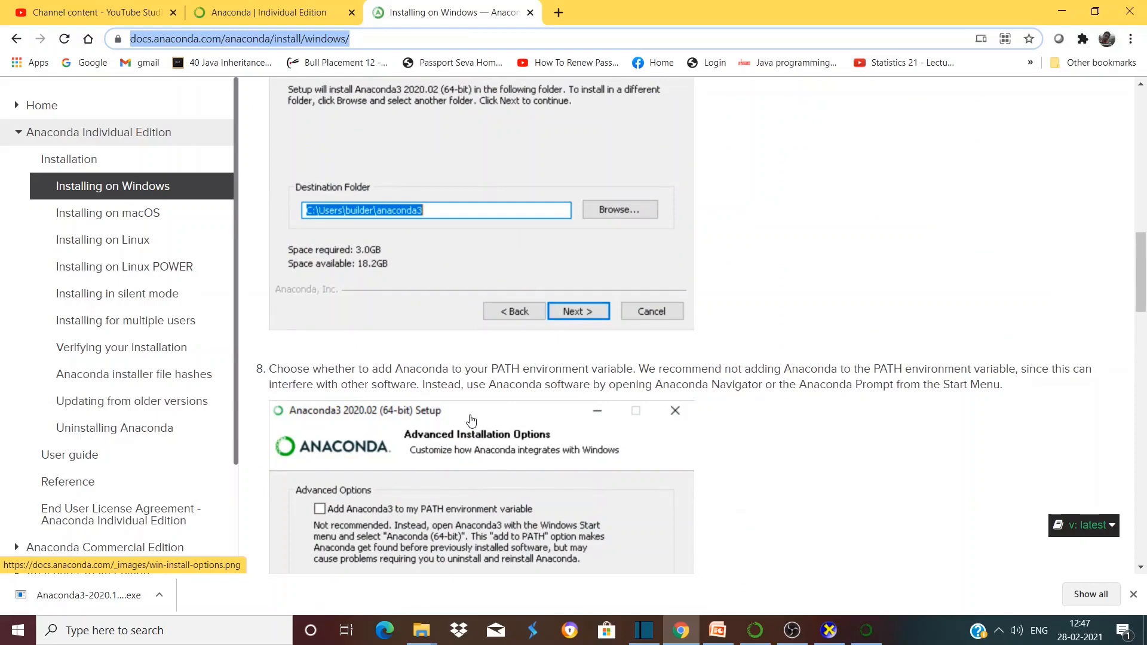
pyautogui.scroll(-12, 471, 420)
pyautogui.scroll(4, 471, 421)
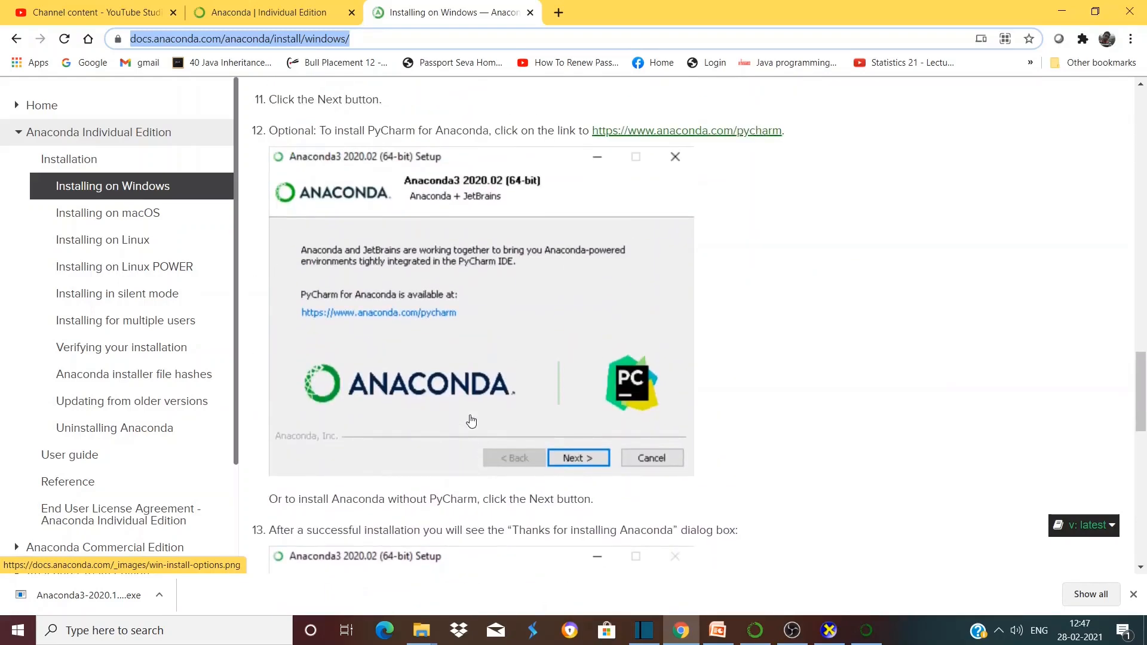
pyautogui.scroll(2, 471, 420)
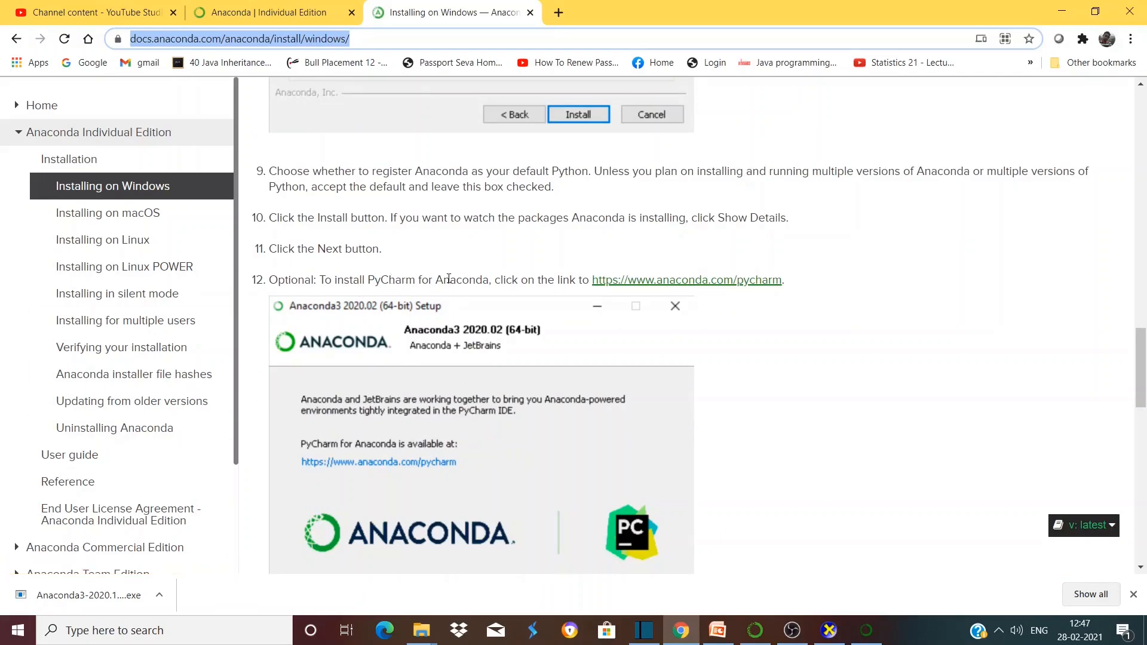
# - Read the remaining Installing on Windows steps about the optional PyCharm install and completing the setup
pyautogui.scroll(-2, 468, 353)
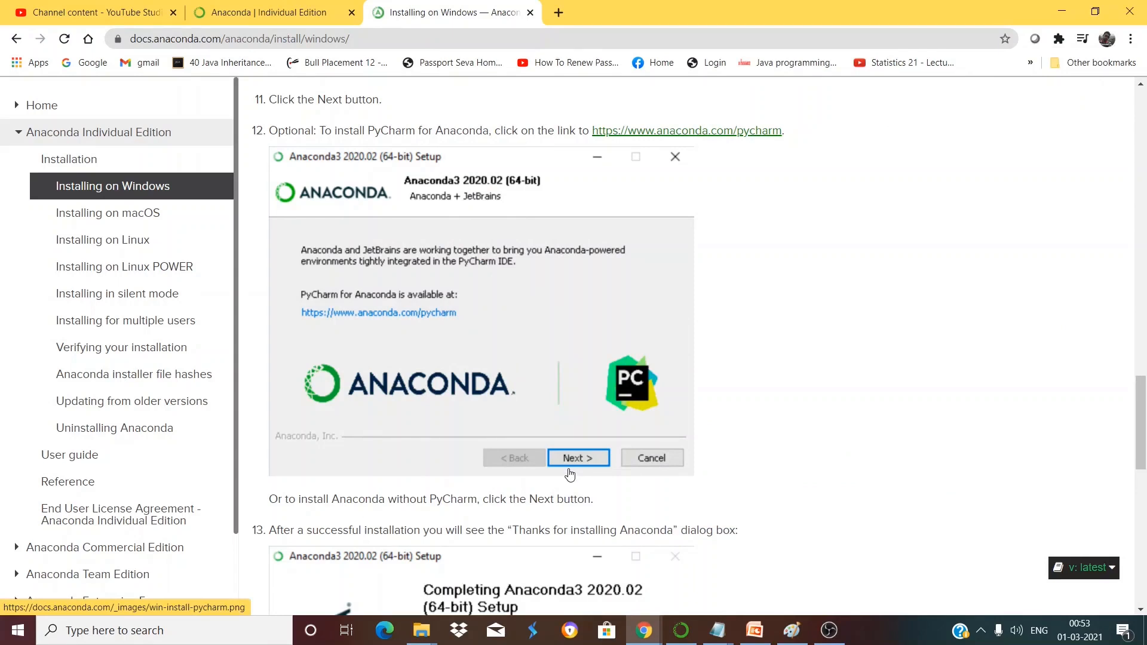
pyautogui.scroll(-1, 399, 445)
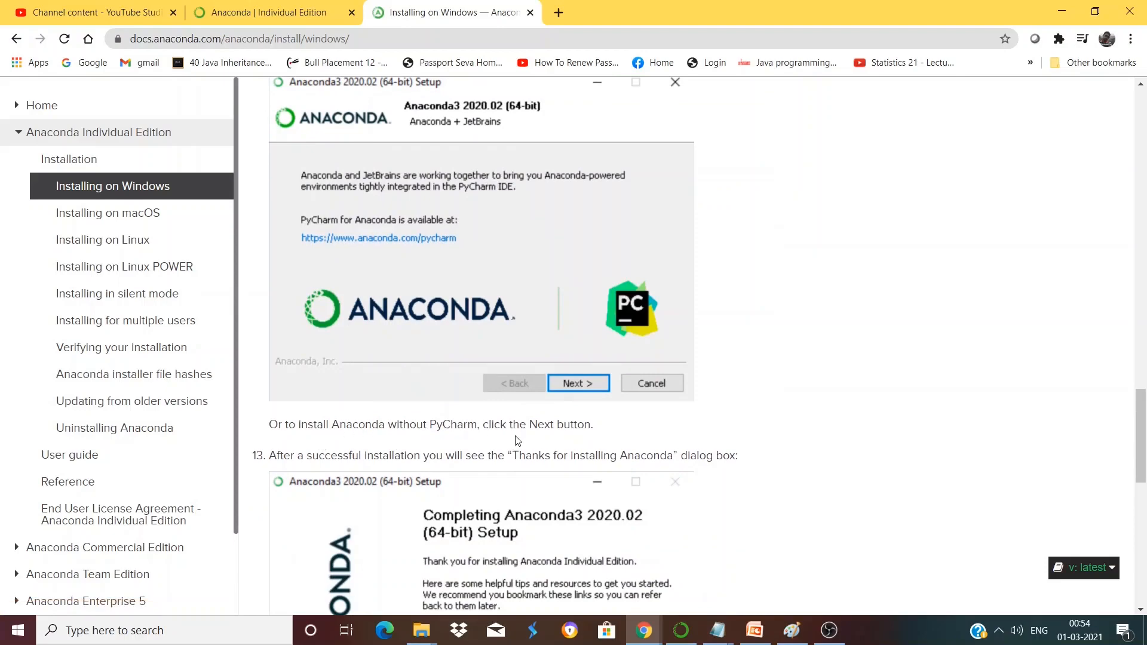
pyautogui.scroll(-2, 578, 445)
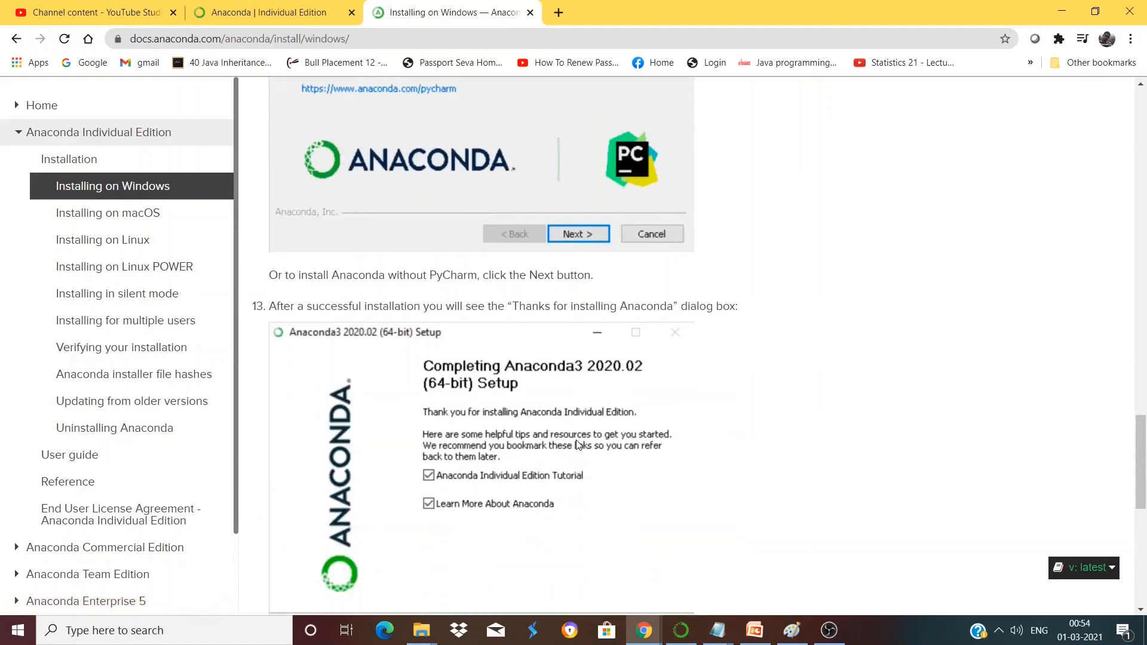
pyautogui.scroll(-2, 578, 445)
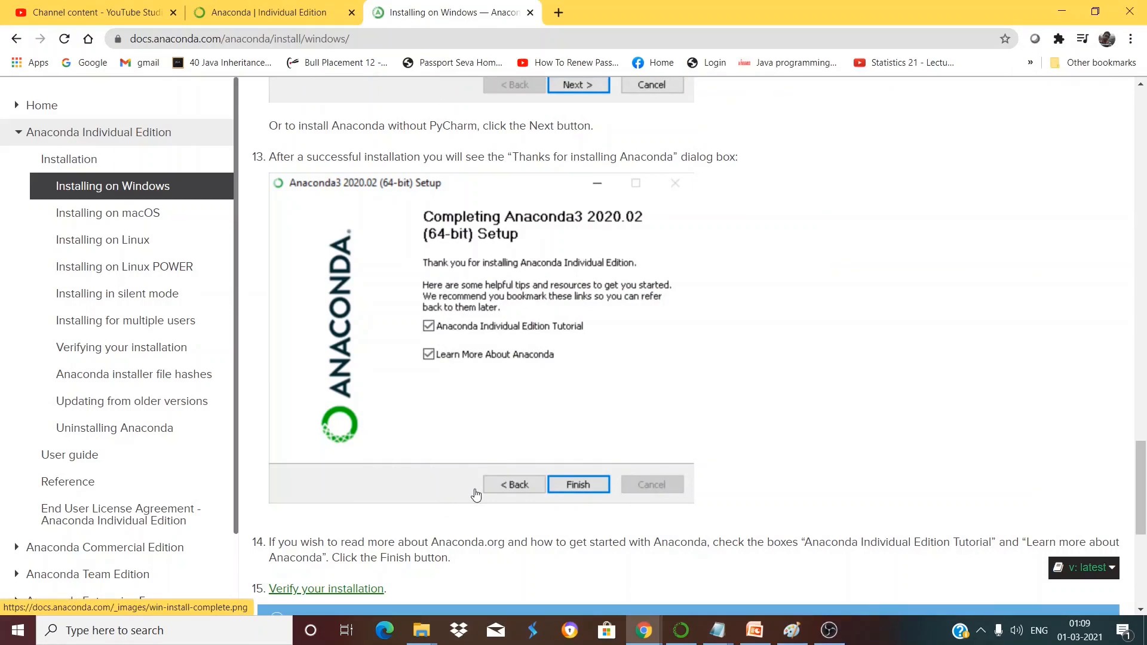
# - Open Anaconda Prompt and check the Python version with python --version
pyautogui.click(81, 635)
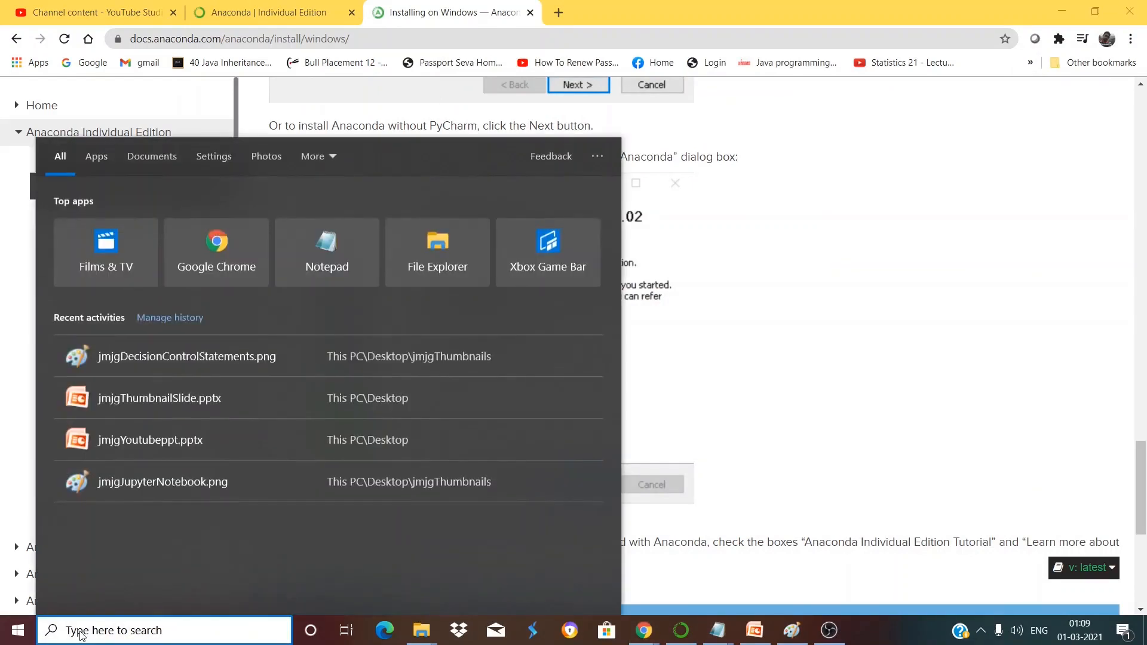
pyautogui.write('Anacon')
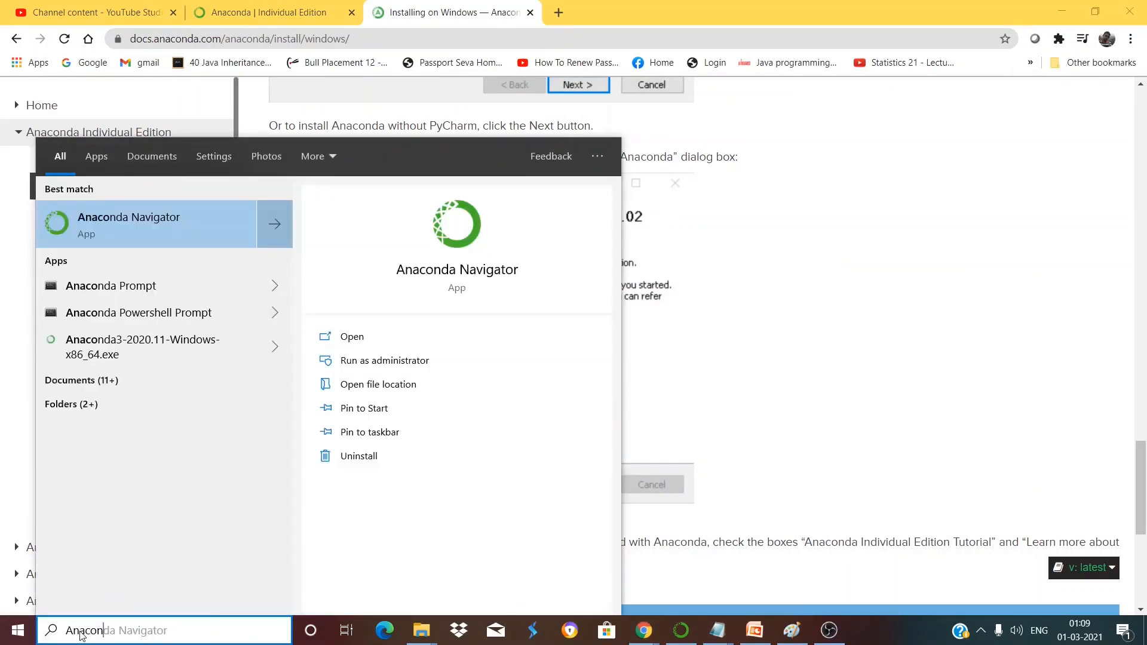
pyautogui.write('da')
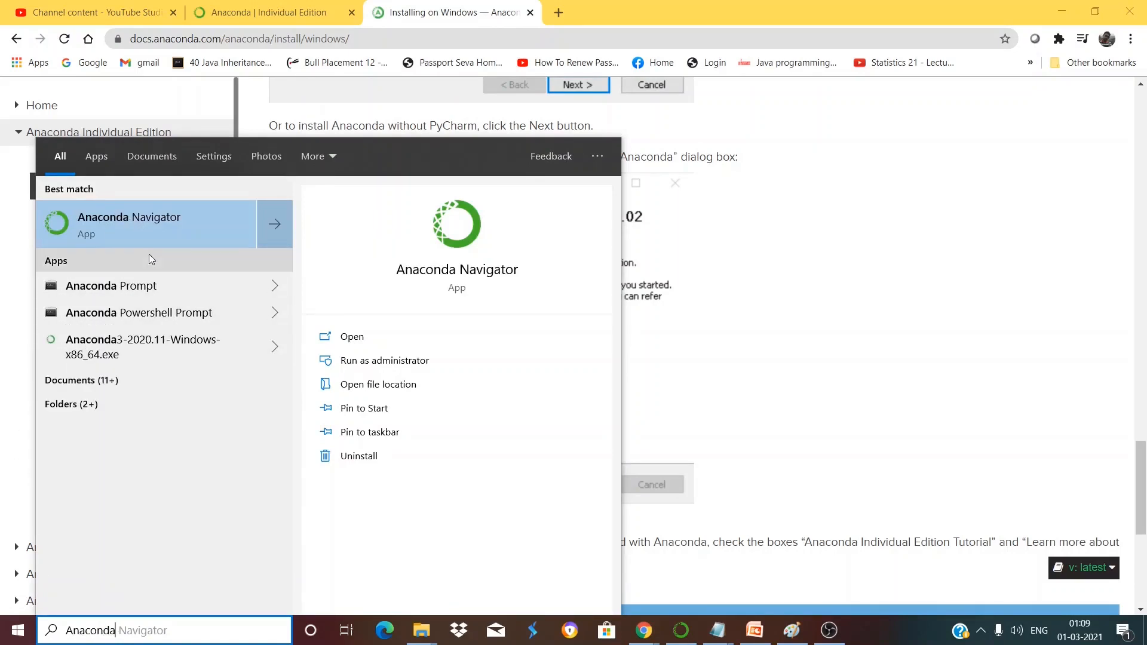
pyautogui.click(128, 286)
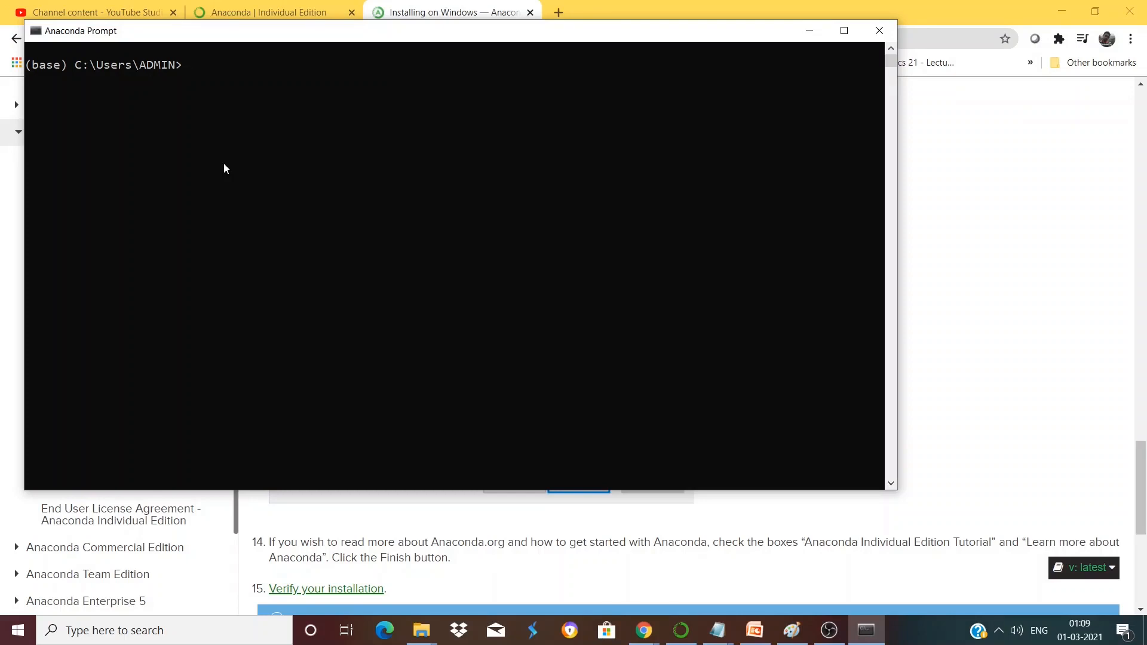
pyautogui.write('python --version')
pyautogui.press('Return')
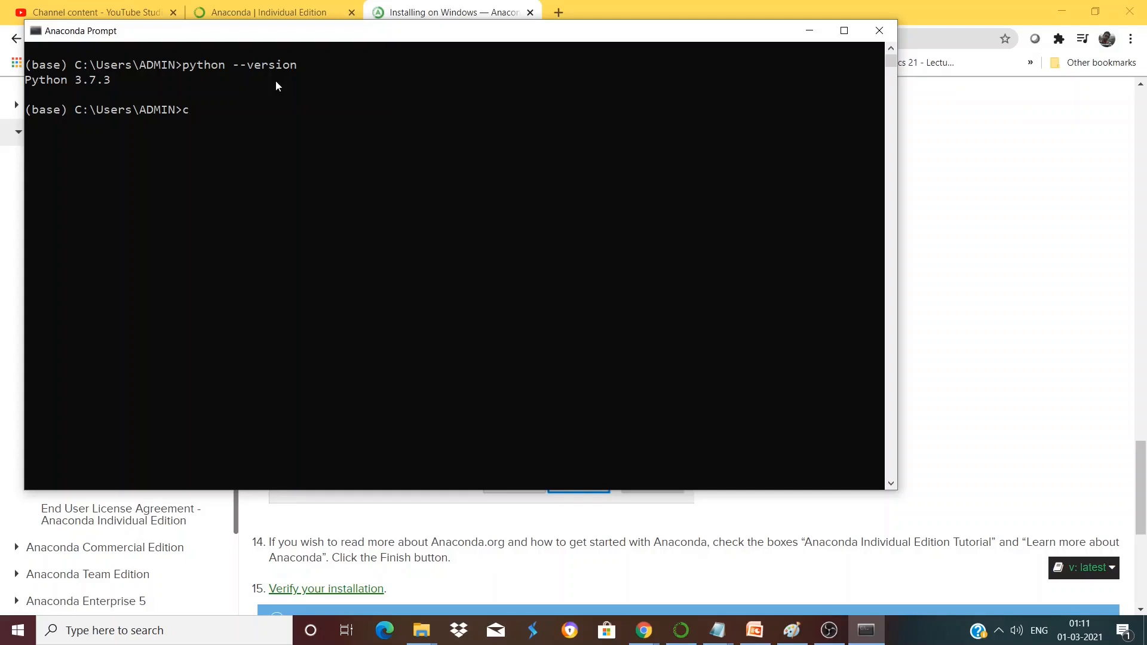
# - List the installed packages with conda list and return to the start of the output
pyautogui.write('onda list')
pyautogui.press('Return')
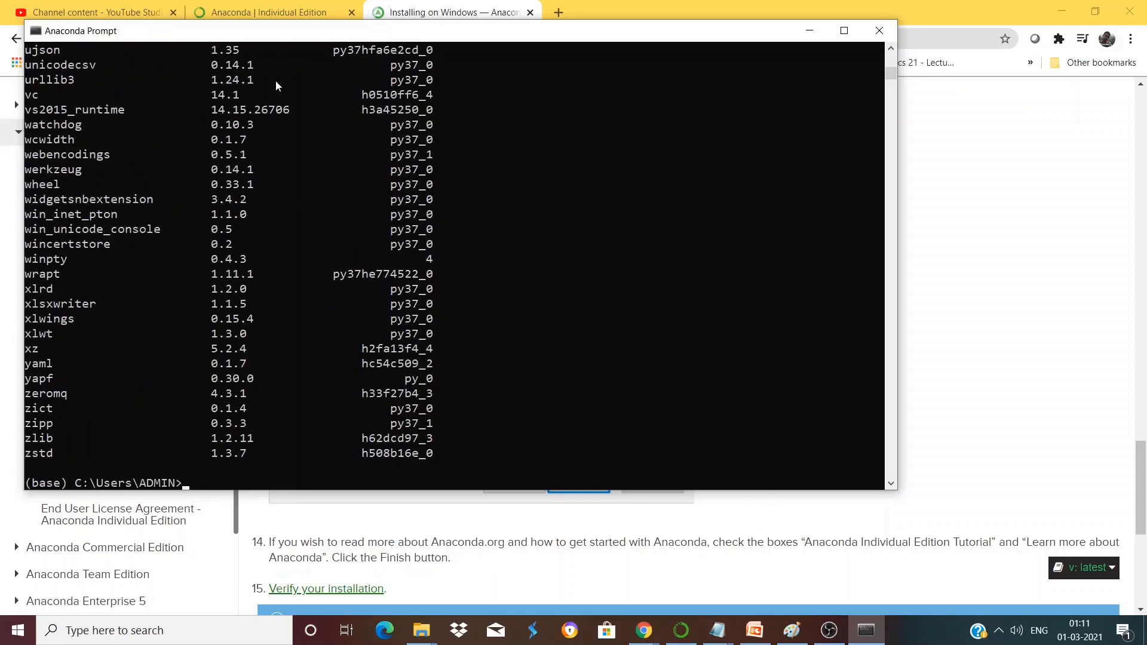
pyautogui.scroll(15, 345, 268)
pyautogui.scroll(20, 342, 267)
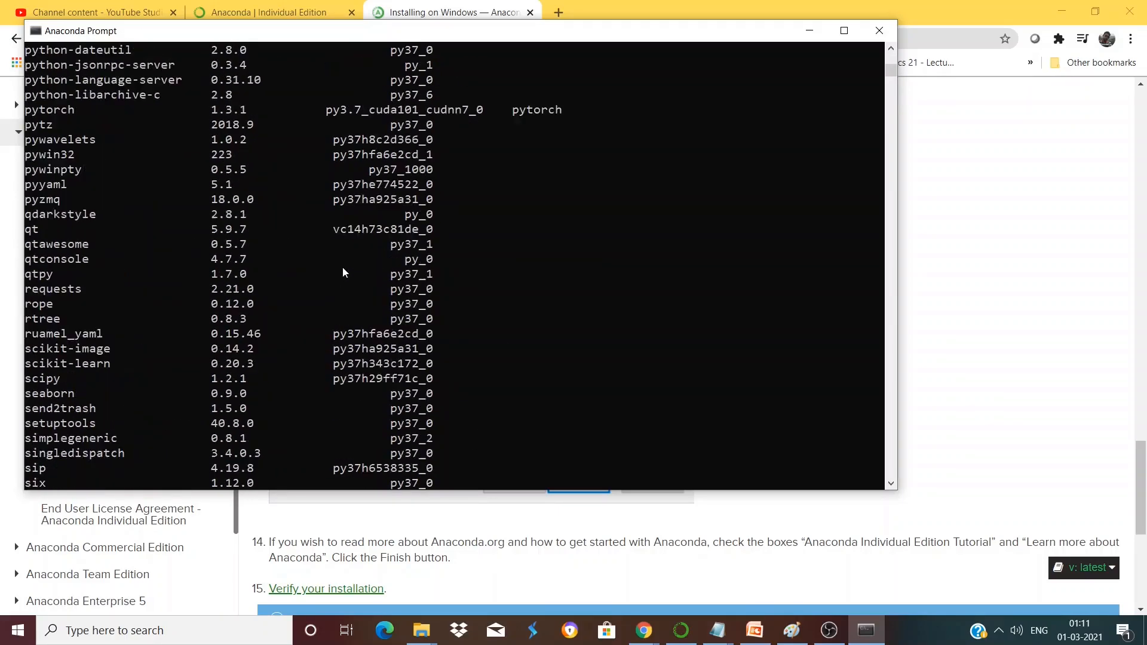
pyautogui.scroll(20, 342, 266)
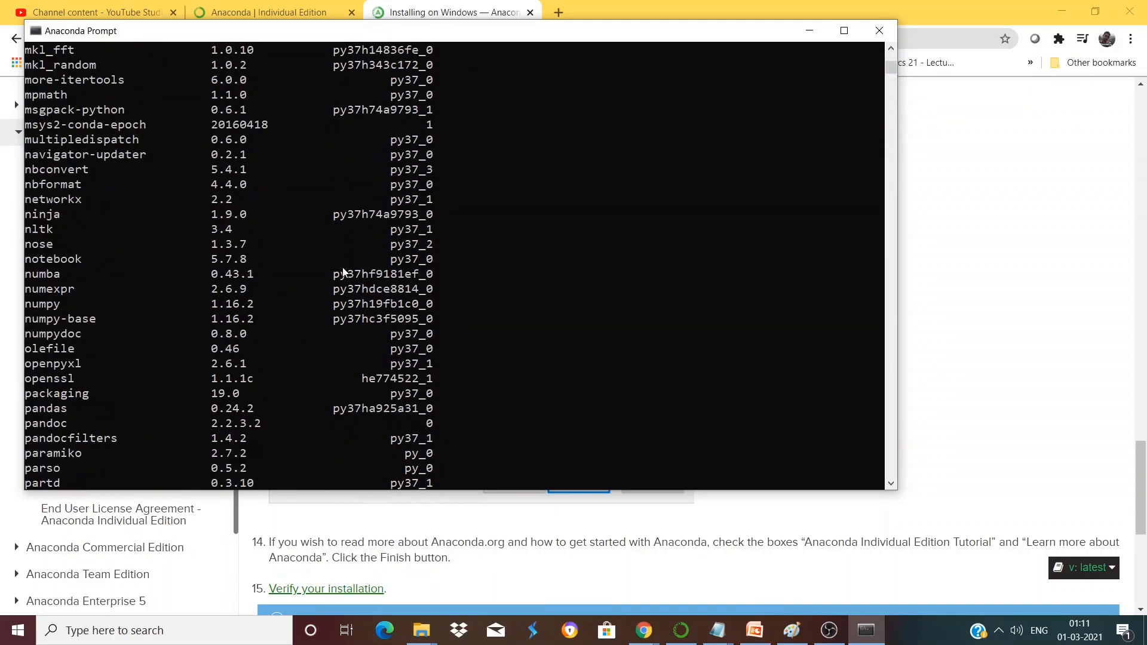
pyautogui.scroll(20, 342, 266)
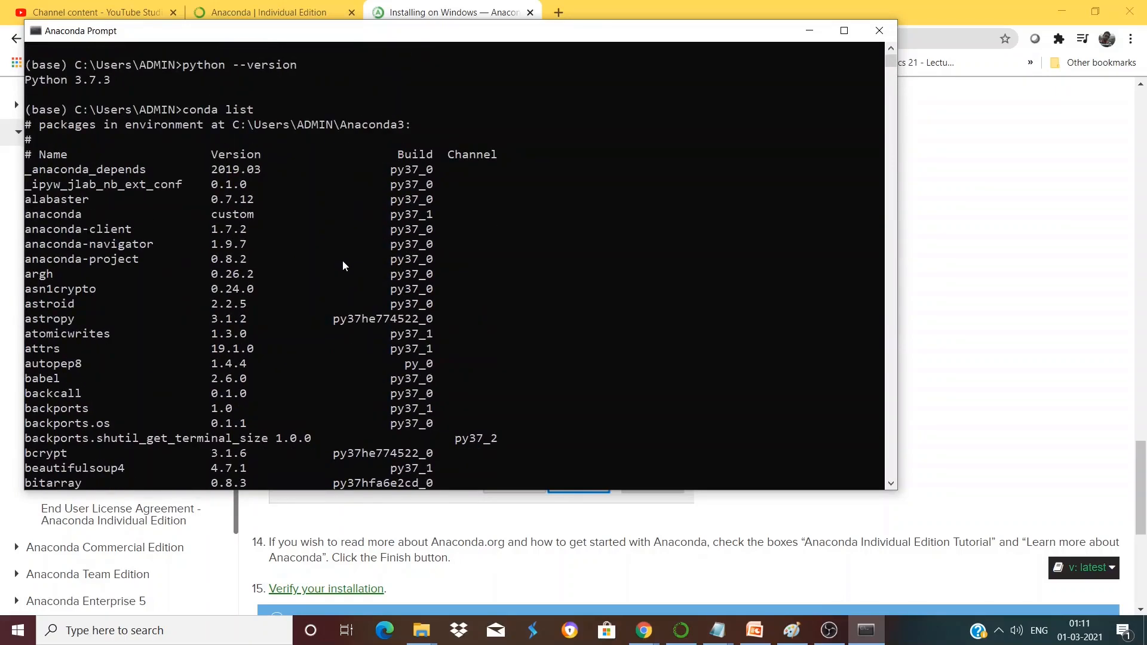
# - Examine the conda package list from the beginning and highlight the pytorch entry
pyautogui.scroll(-4, 215, 308)
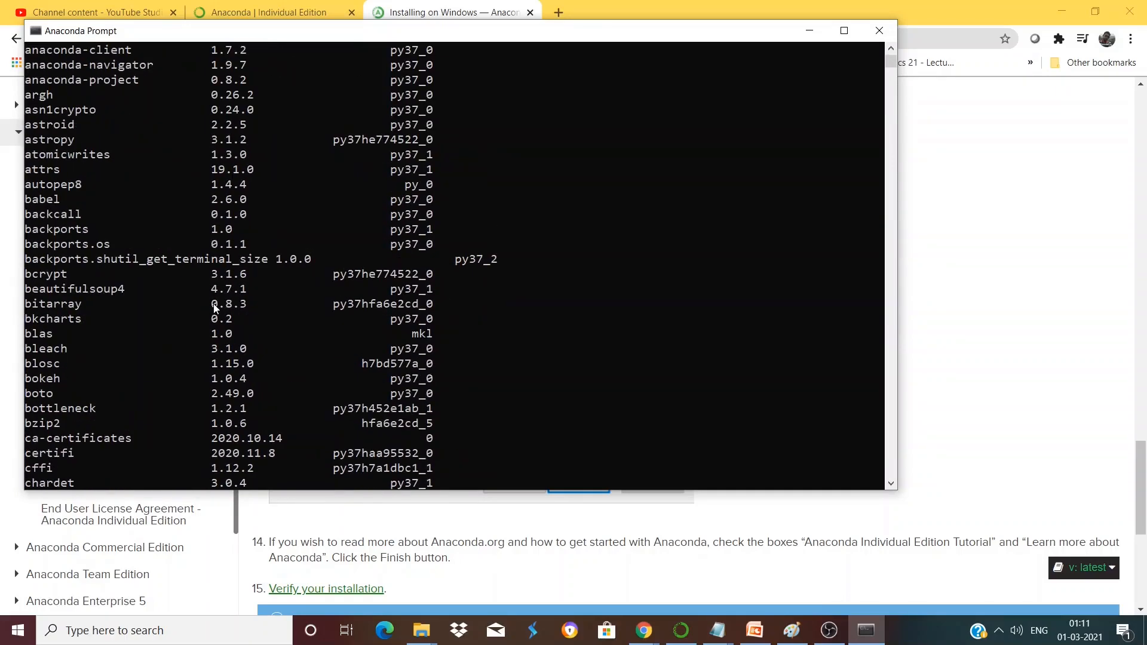
pyautogui.scroll(-17, 215, 308)
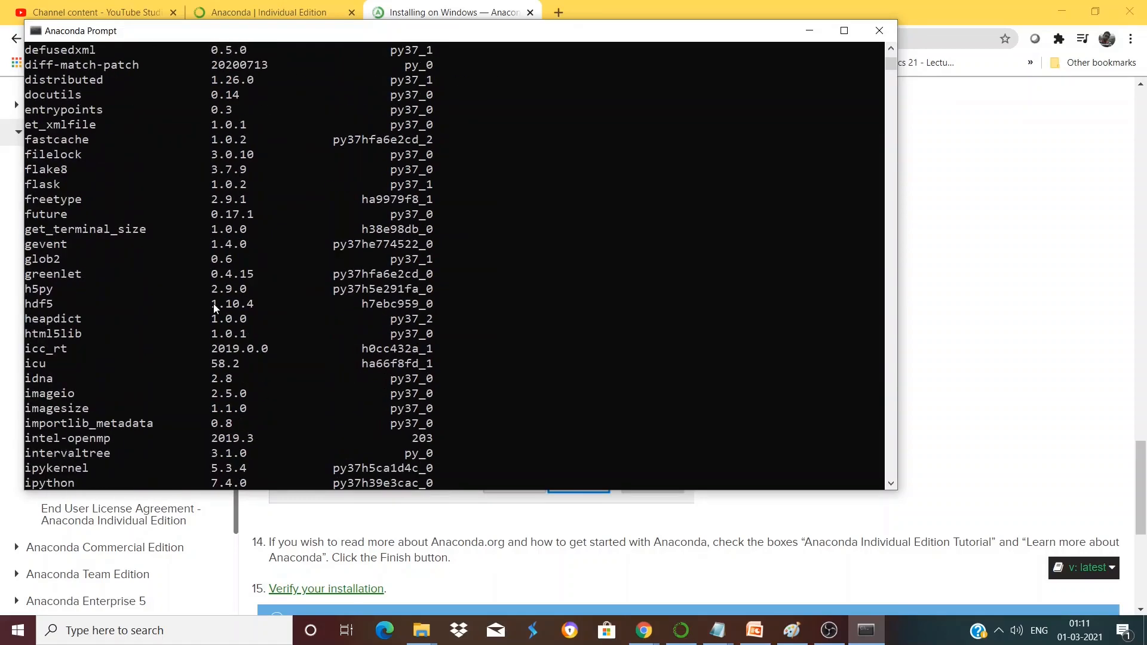
pyautogui.scroll(-3, 215, 307)
pyautogui.scroll(-3, 215, 308)
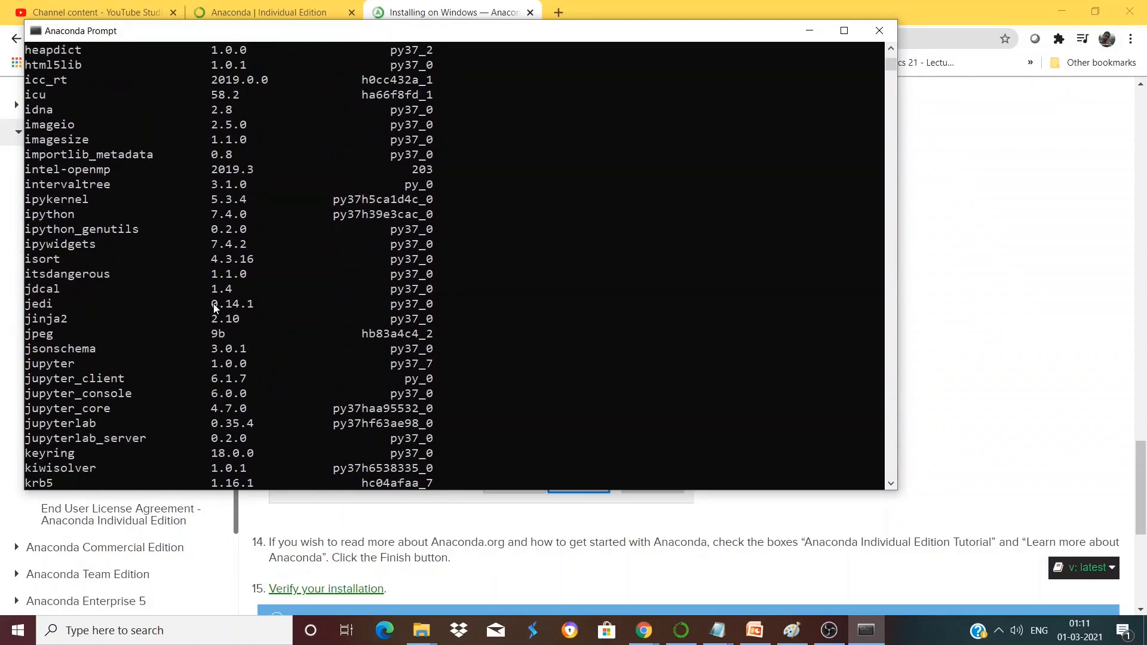
pyautogui.scroll(-3, 215, 308)
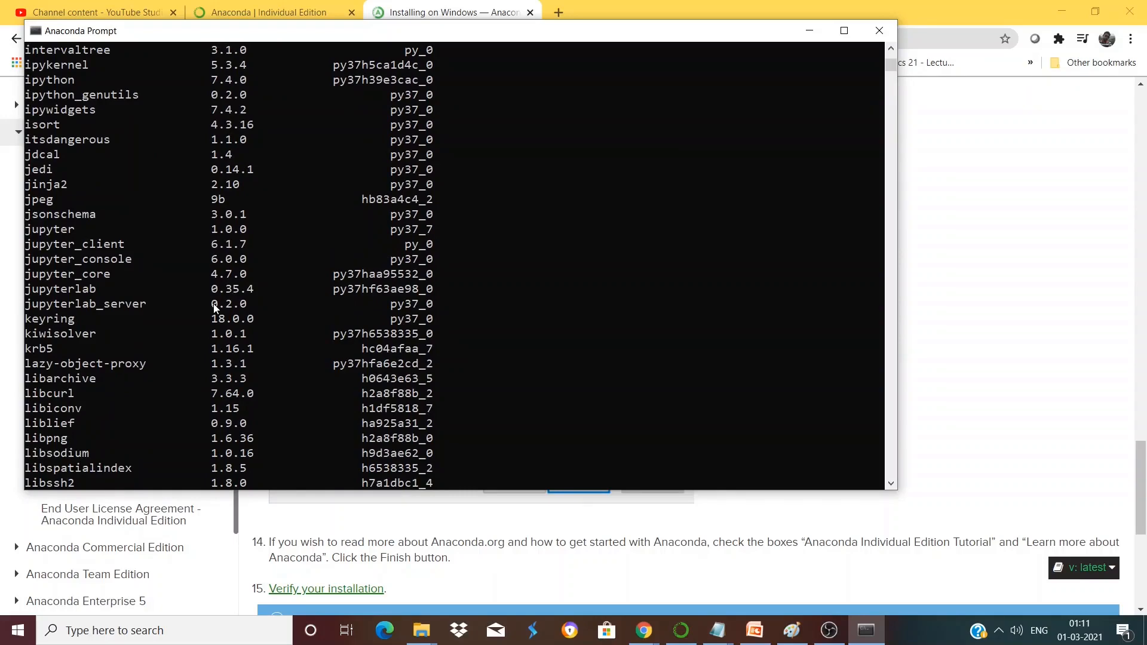
pyautogui.scroll(-20, 215, 307)
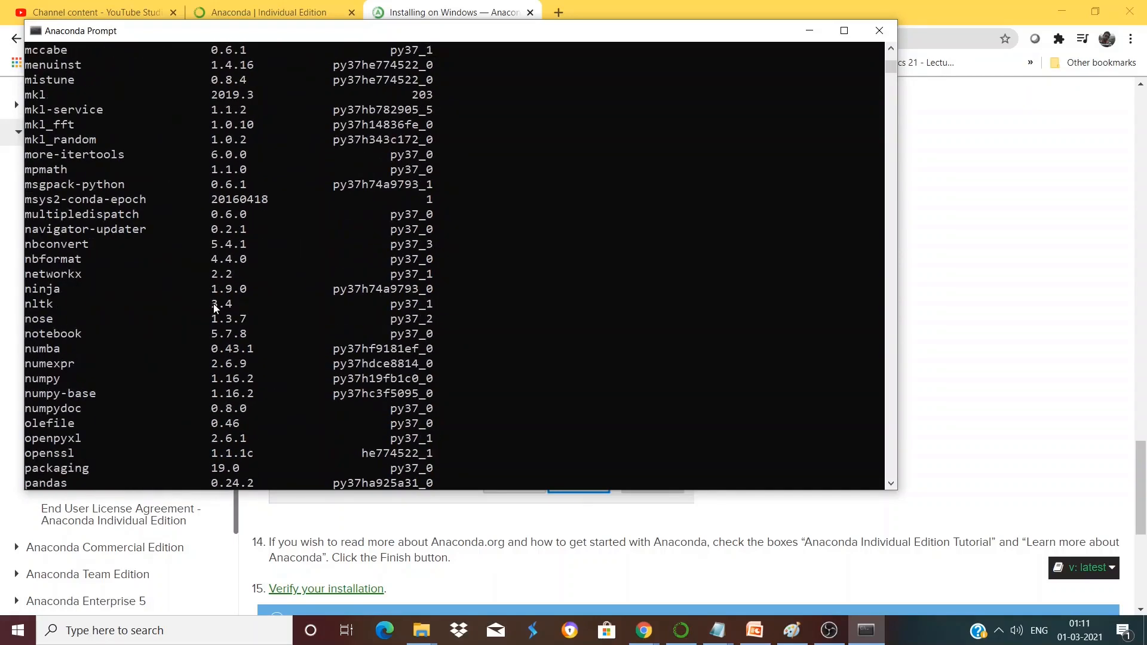
pyautogui.scroll(-20, 215, 307)
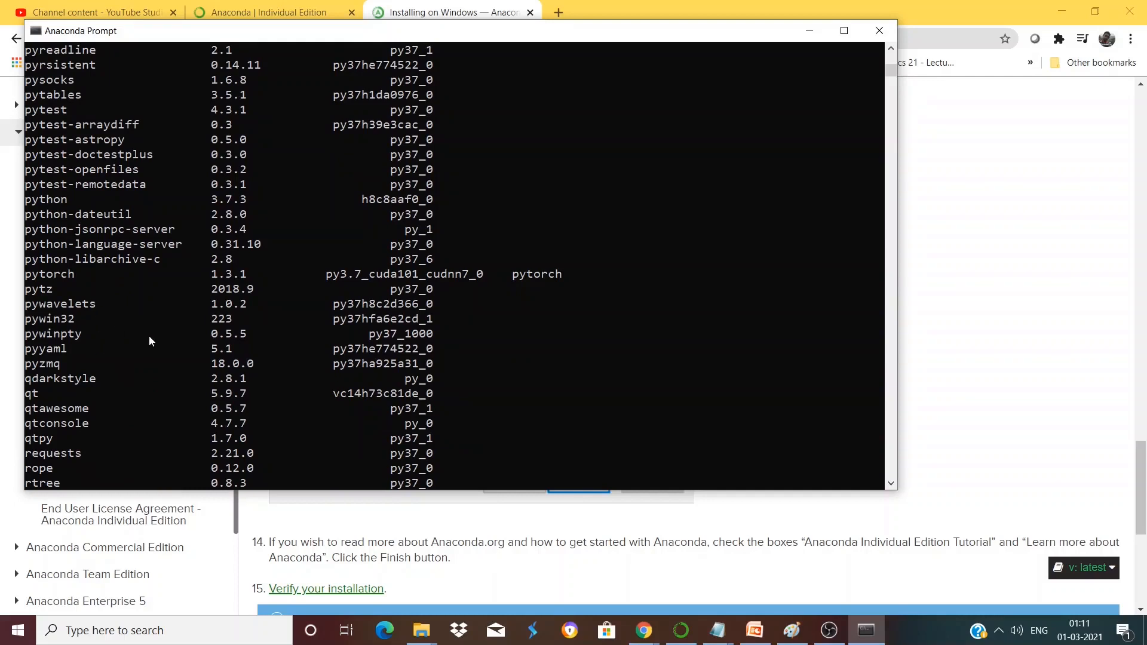
pyautogui.click(27, 275)
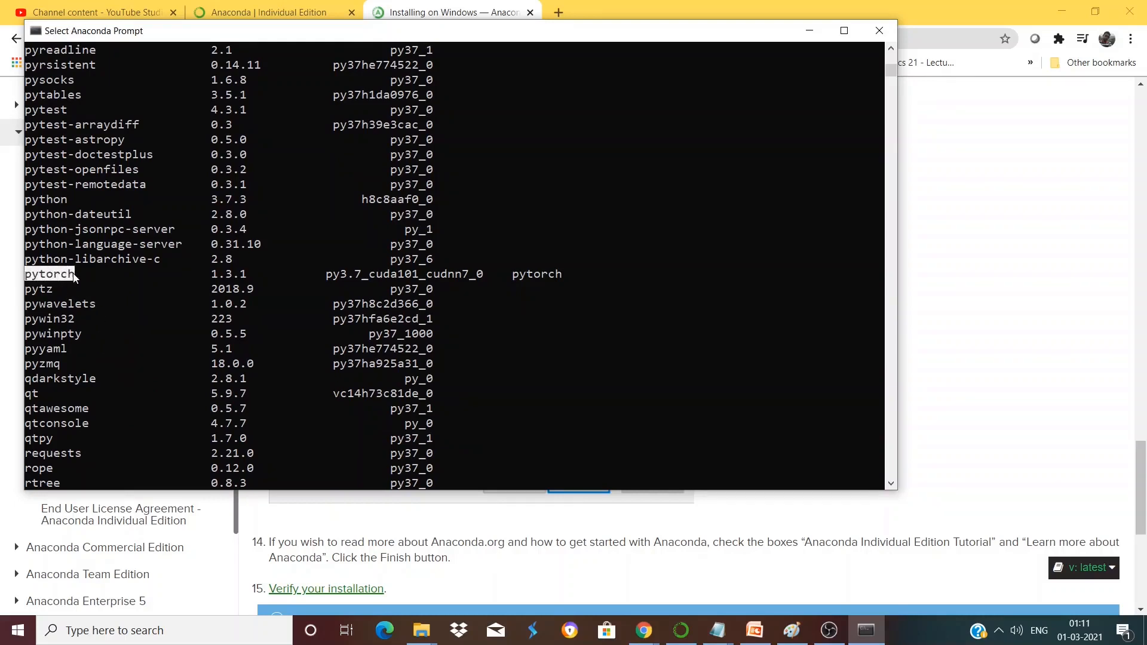
pyautogui.click(91, 350)
pyautogui.scroll(-7, 92, 353)
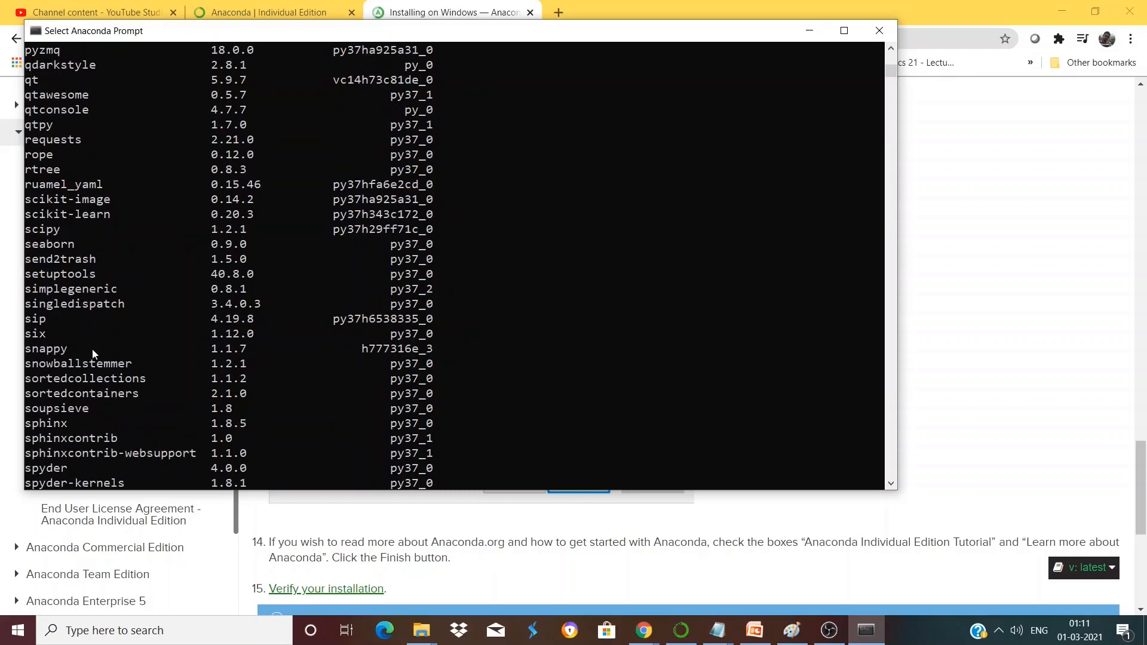
pyautogui.scroll(-2, 92, 352)
# - Find and highlight the numpy and pandas entries in the package list, then return to its end
pyautogui.scroll(16, 92, 348)
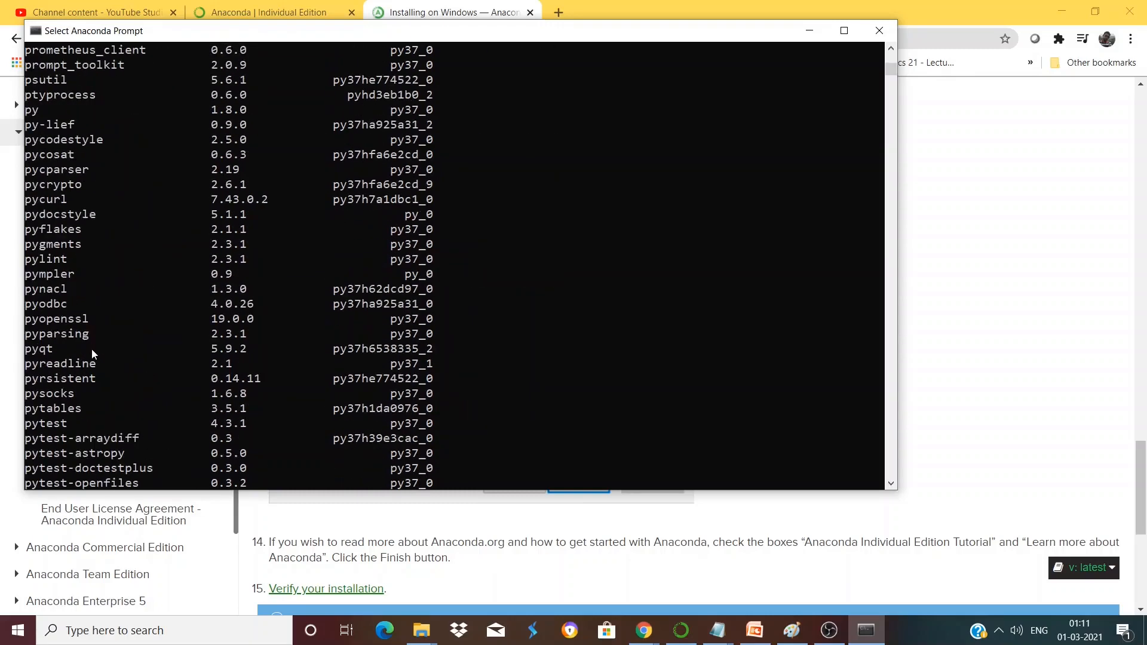
pyautogui.scroll(13, 92, 349)
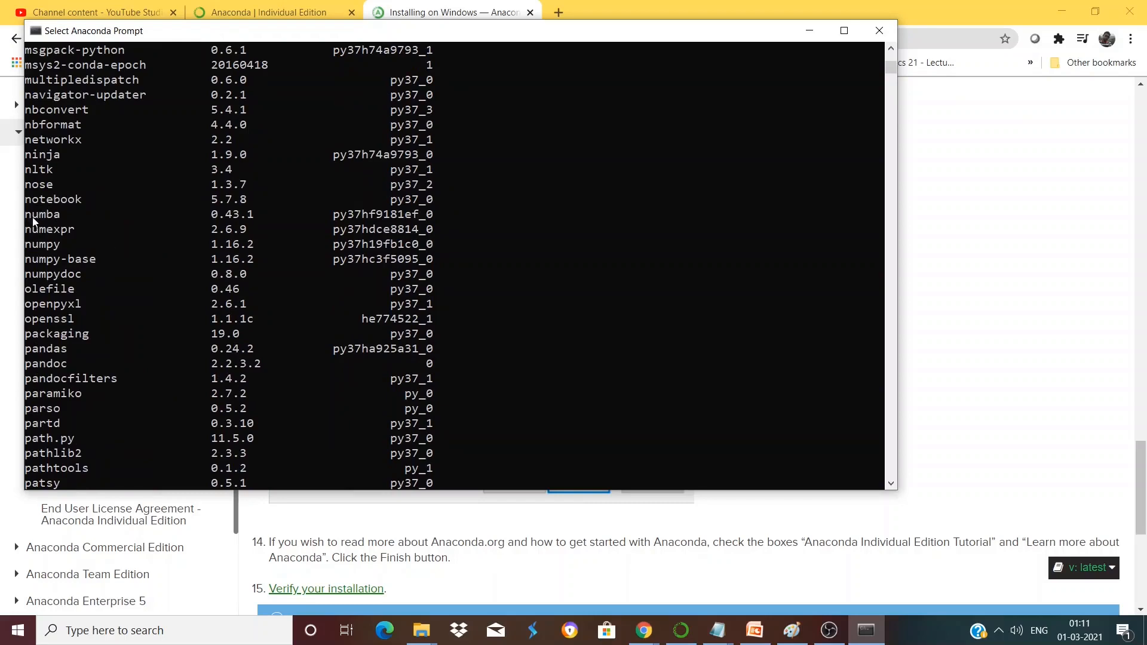
pyautogui.moveTo(25, 245); pyautogui.dragTo(61, 246)
pyautogui.scroll(-5, 60, 246)
pyautogui.moveTo(26, 125); pyautogui.dragTo(72, 129)
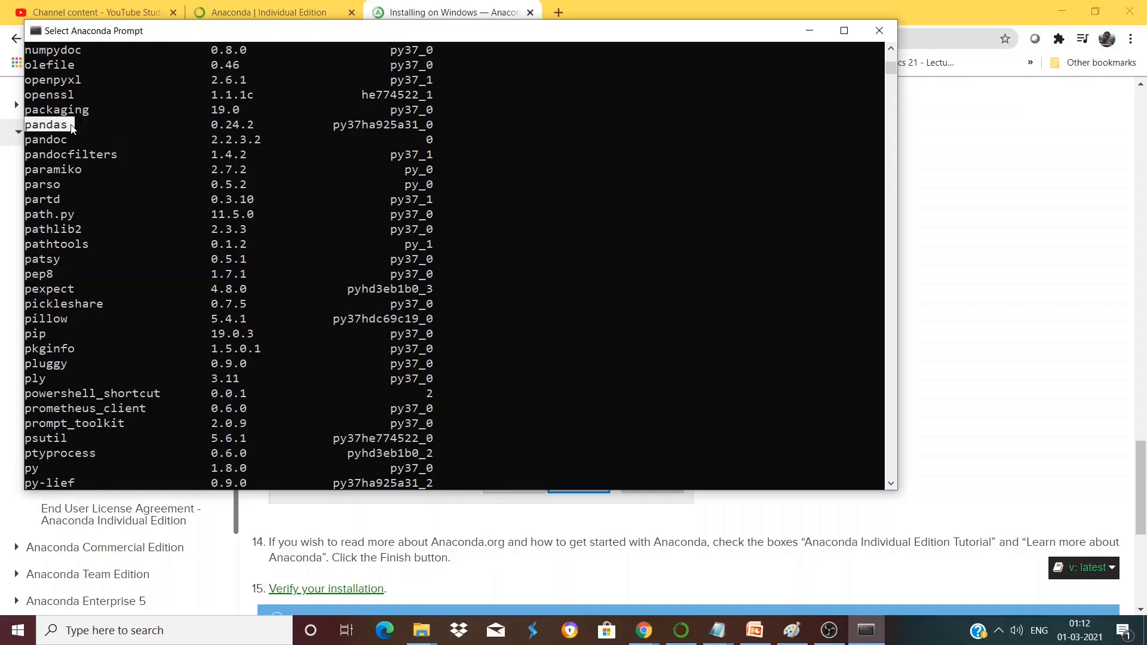
pyautogui.scroll(-20, 259, 213)
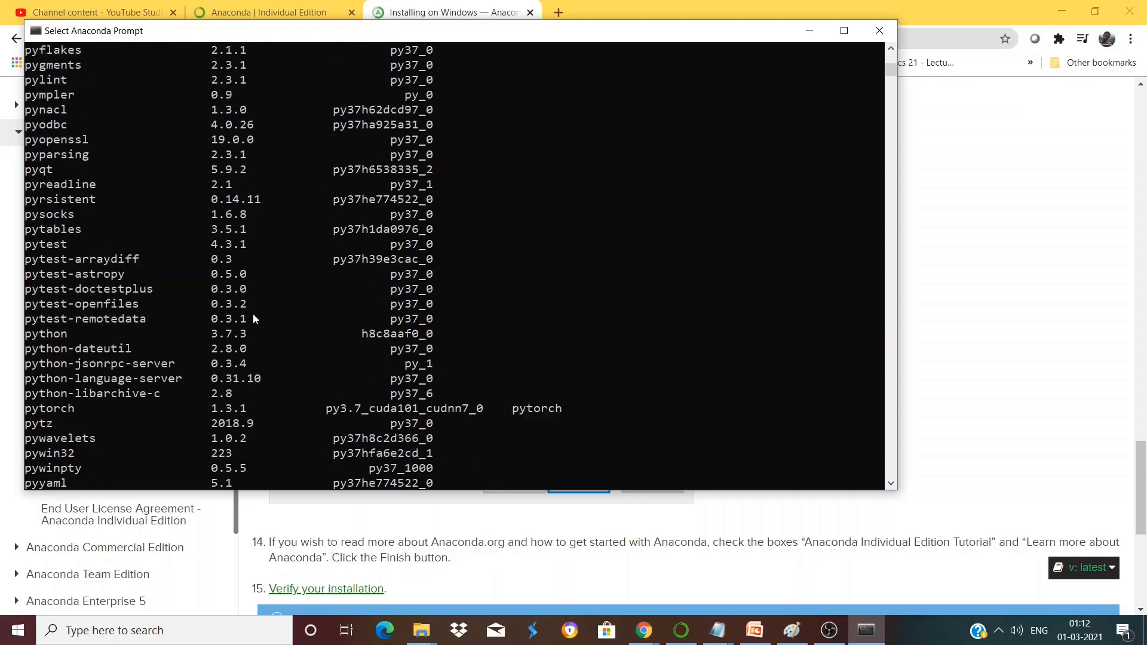
pyautogui.scroll(-16, 249, 371)
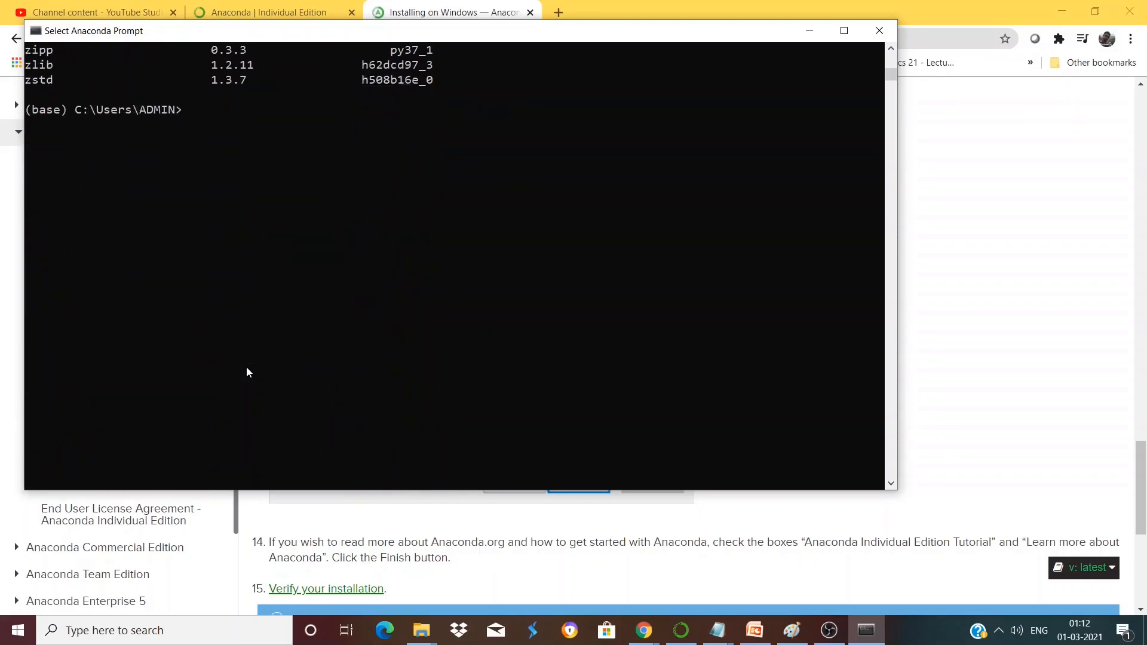
pyautogui.scroll(5, 249, 371)
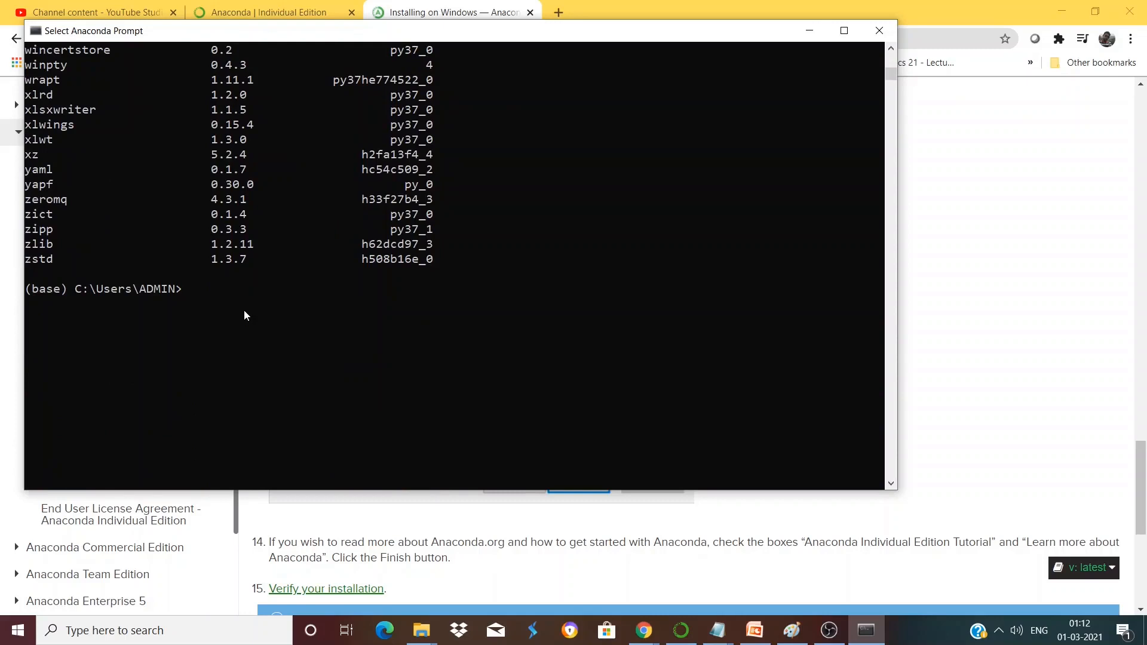
pyautogui.write('ju')
pyautogui.press('BackSpace')
pyautogui.press('BackSpace')
# - Search Windows for "anac" and open Anaconda Navigator
pyautogui.click(84, 637)
pyautogui.click(128, 632)
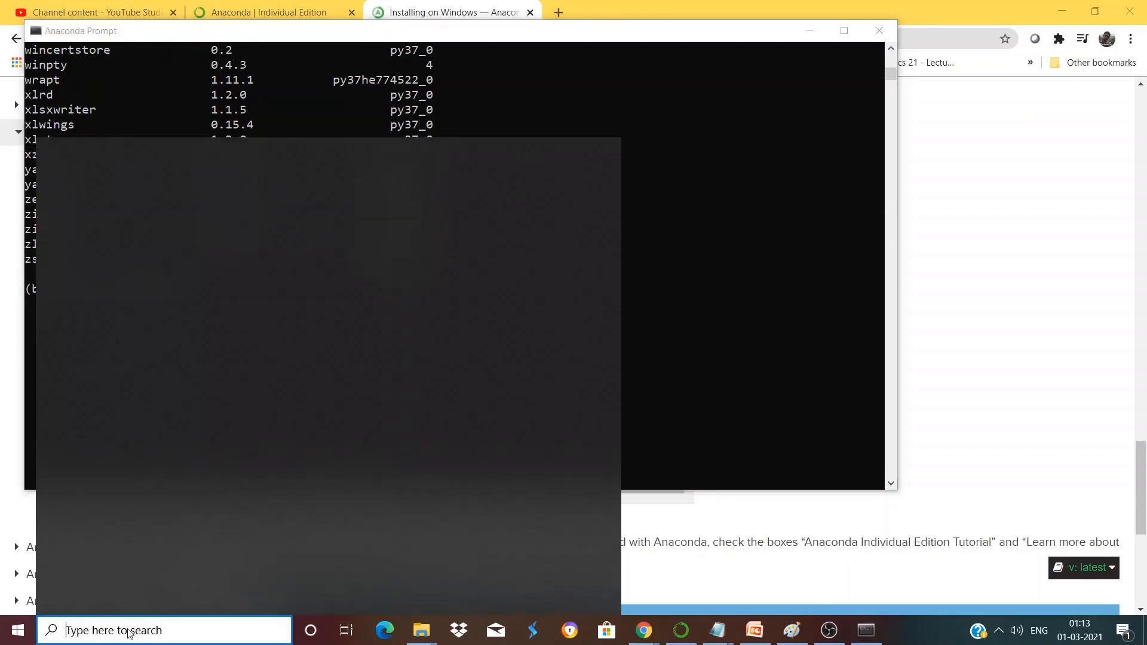
pyautogui.write('anac')
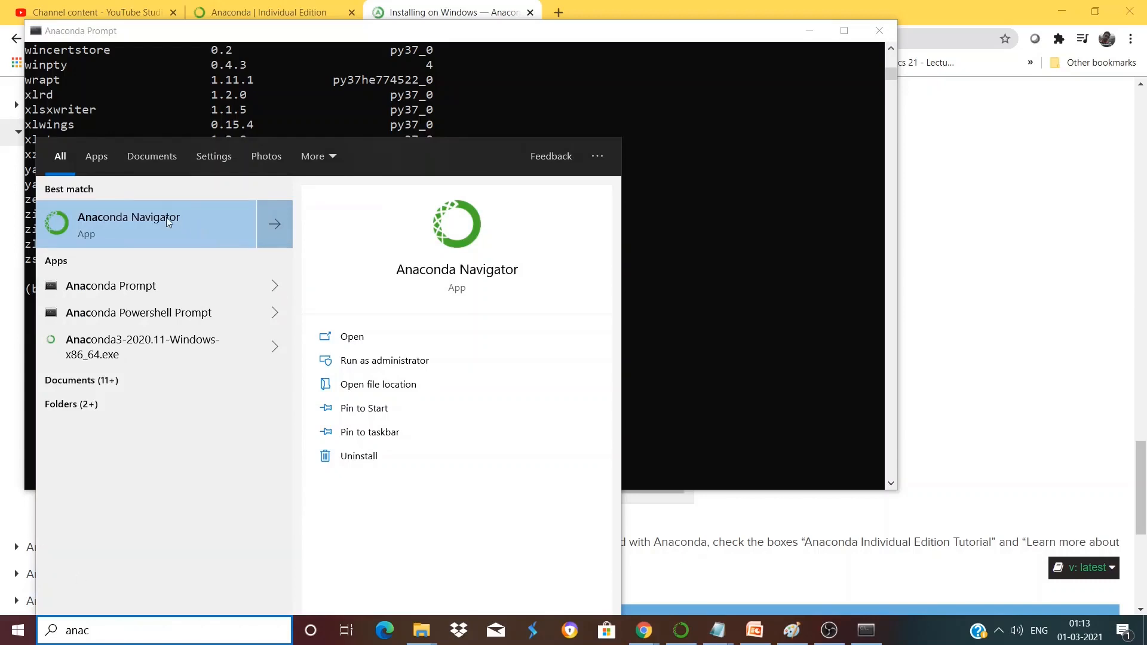
pyautogui.click(166, 220)
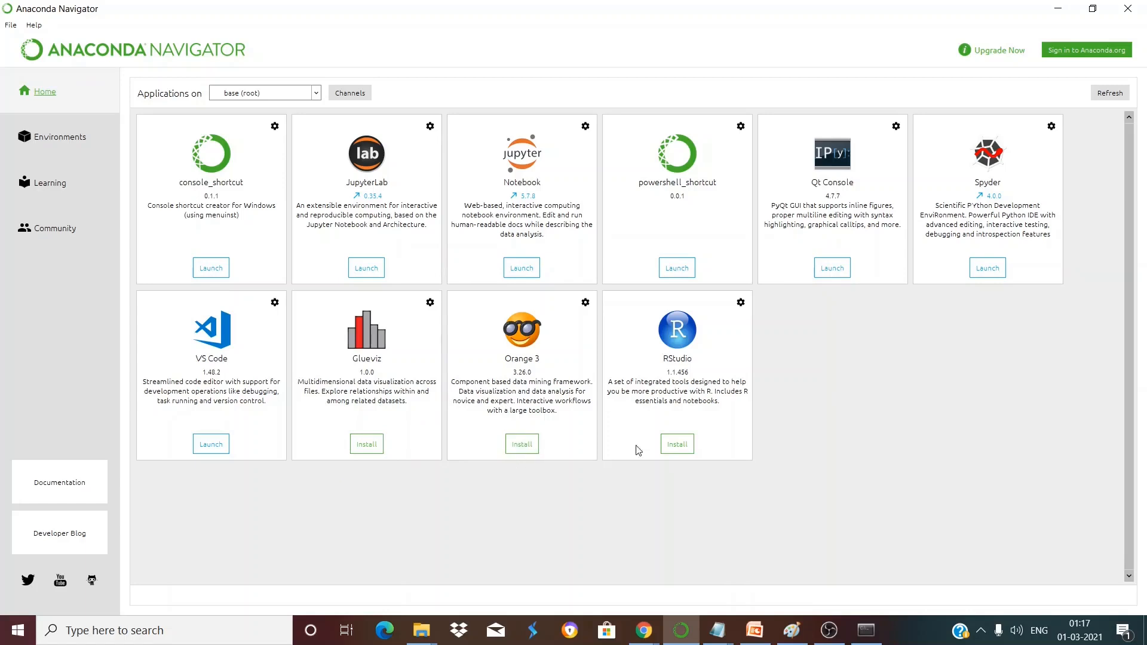
# - Launch Jupyter Notebook from the base (root) applications in Anaconda Navigator
pyautogui.click(687, 443)
pyautogui.click(522, 268)
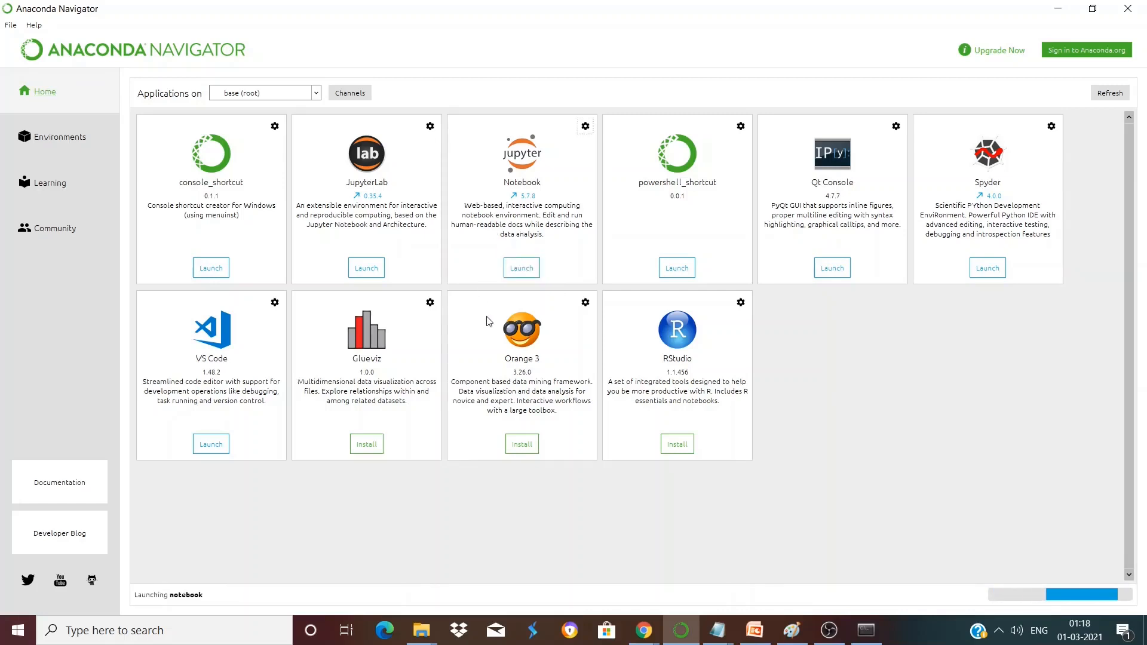
pyautogui.click(866, 630)
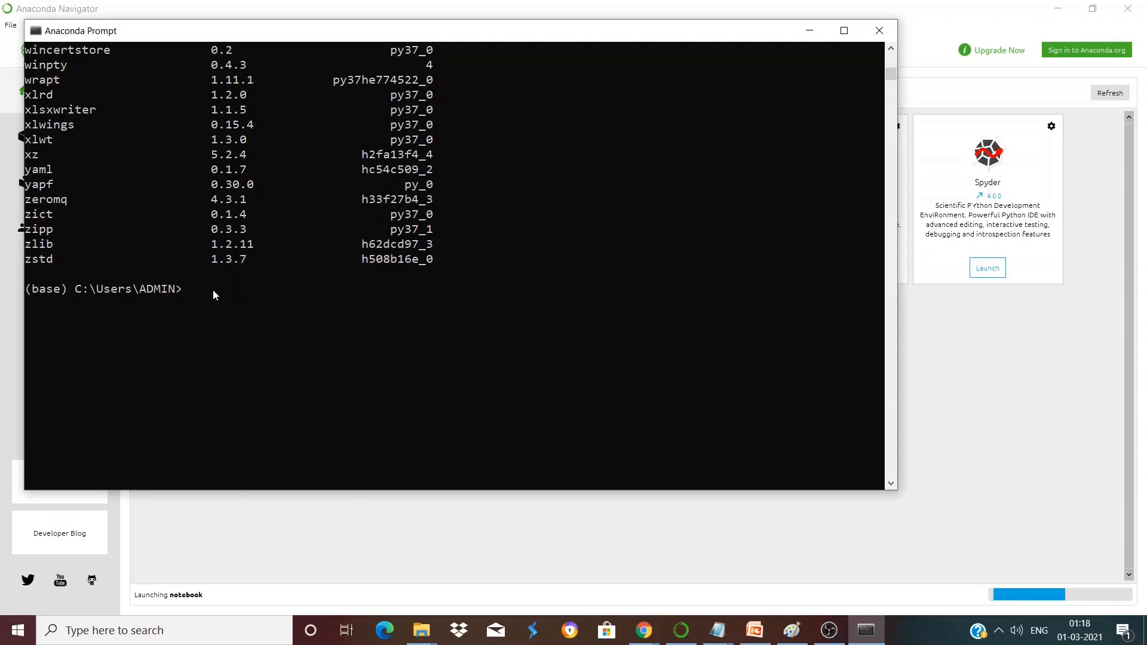
pyautogui.hotkey('alt', 'Tab')
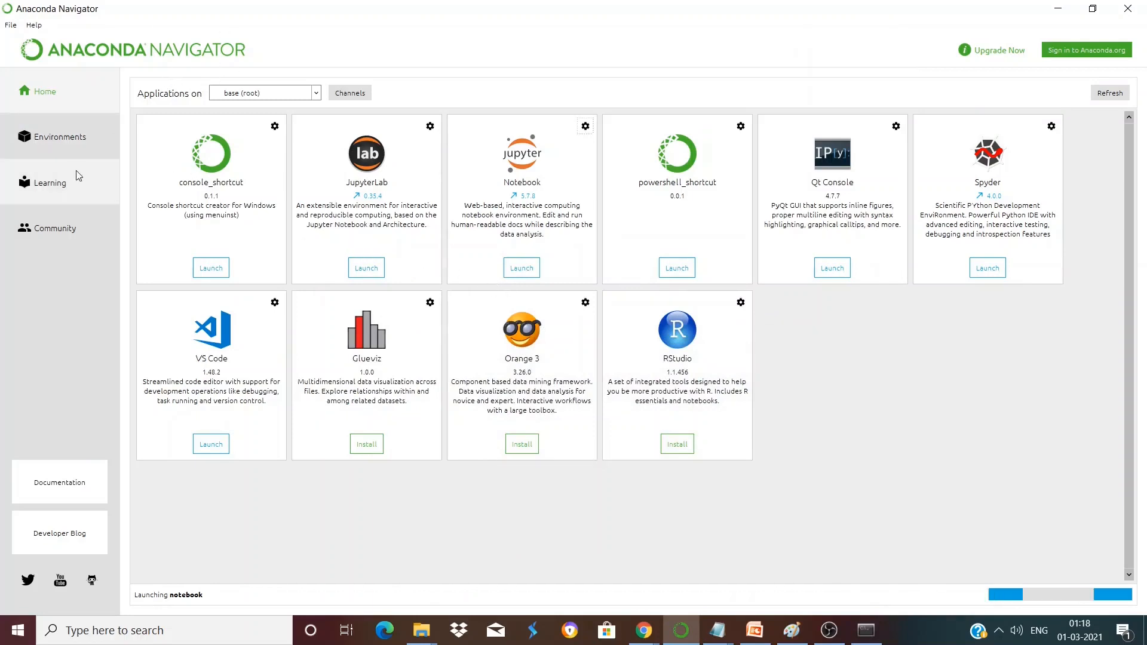
# - Show the installed packages of the base (root) environment and clear the numpy package search
pyautogui.click(48, 147)
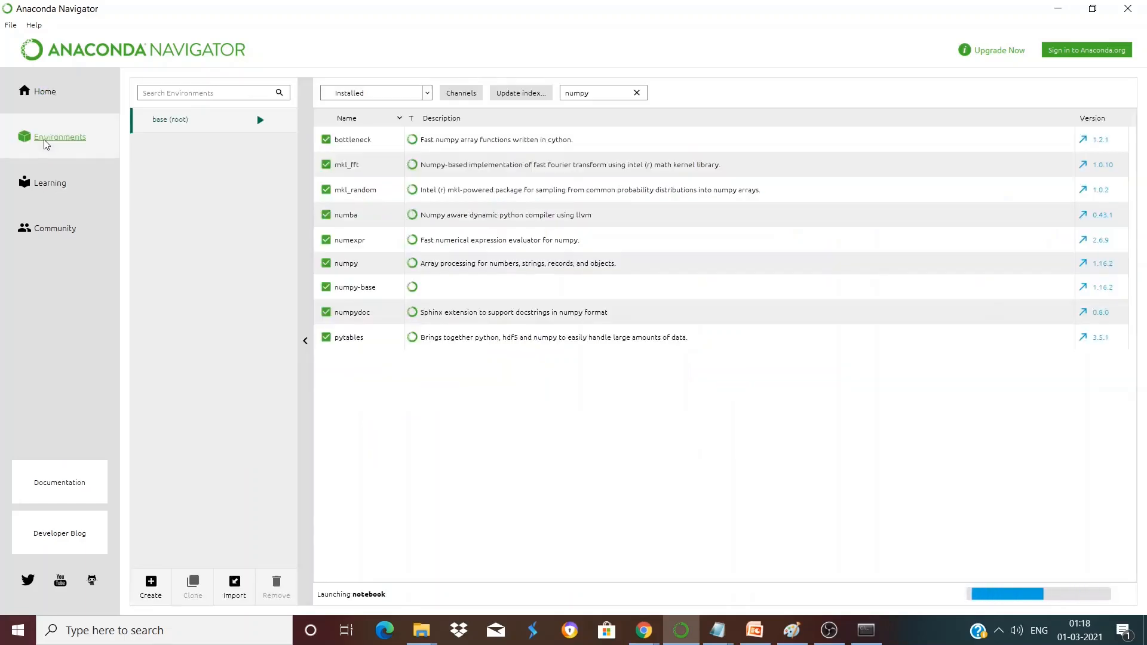
pyautogui.click(598, 94)
pyautogui.press('BackSpace')
pyautogui.press('BackSpace')
pyautogui.press('BackSpace')
pyautogui.press('BackSpace')
pyautogui.press('BackSpace')
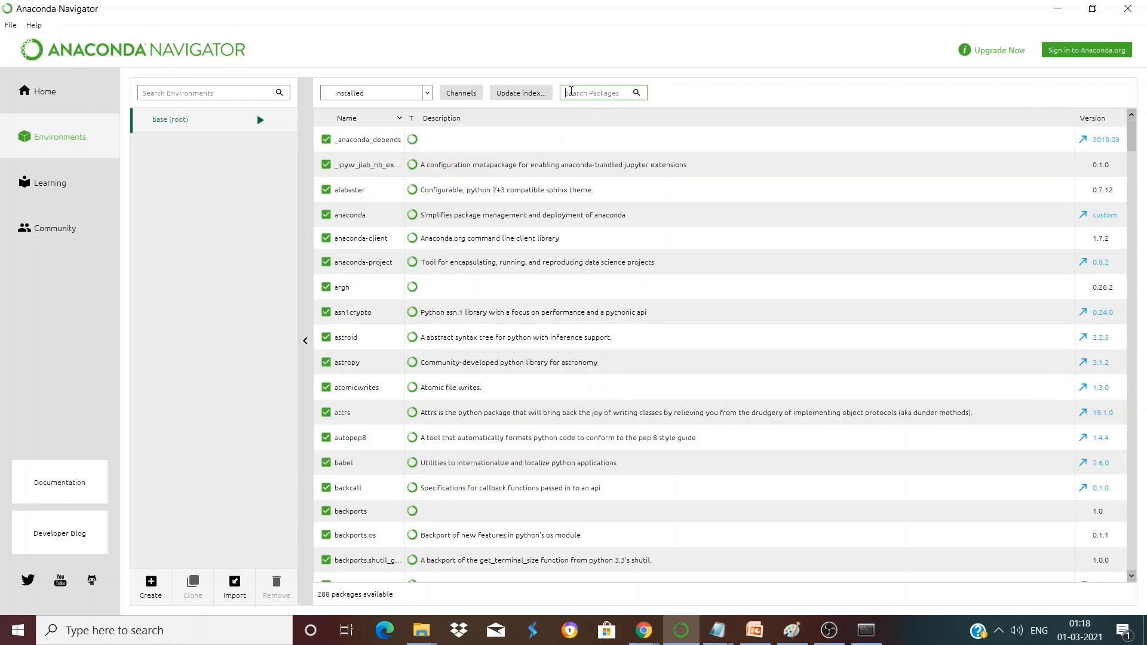
# - Search the installed packages for "pandas" and show its update, removal and specific version installation options
pyautogui.click(567, 91)
pyautogui.write('pandas')
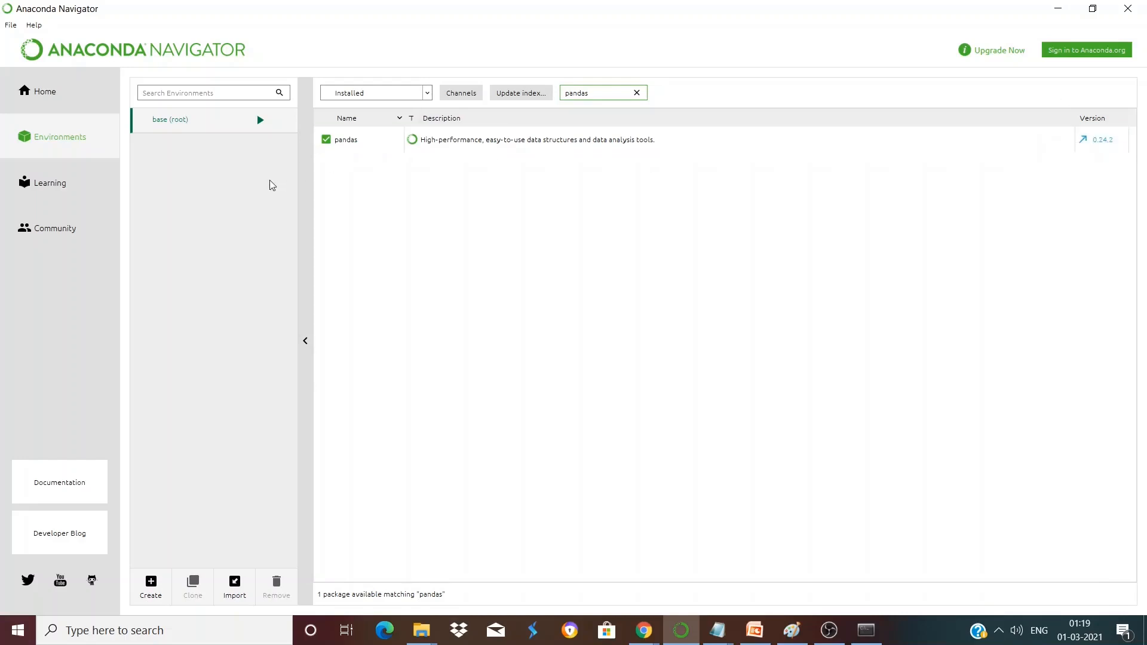
pyautogui.click(326, 140)
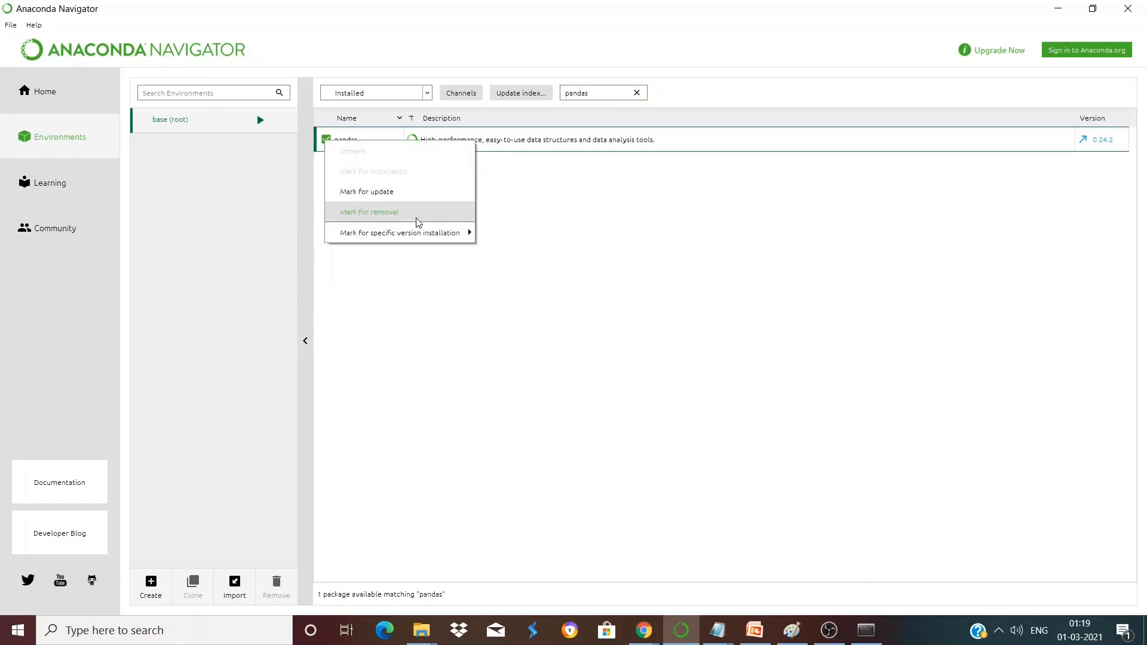
pyautogui.moveTo(347, 233)
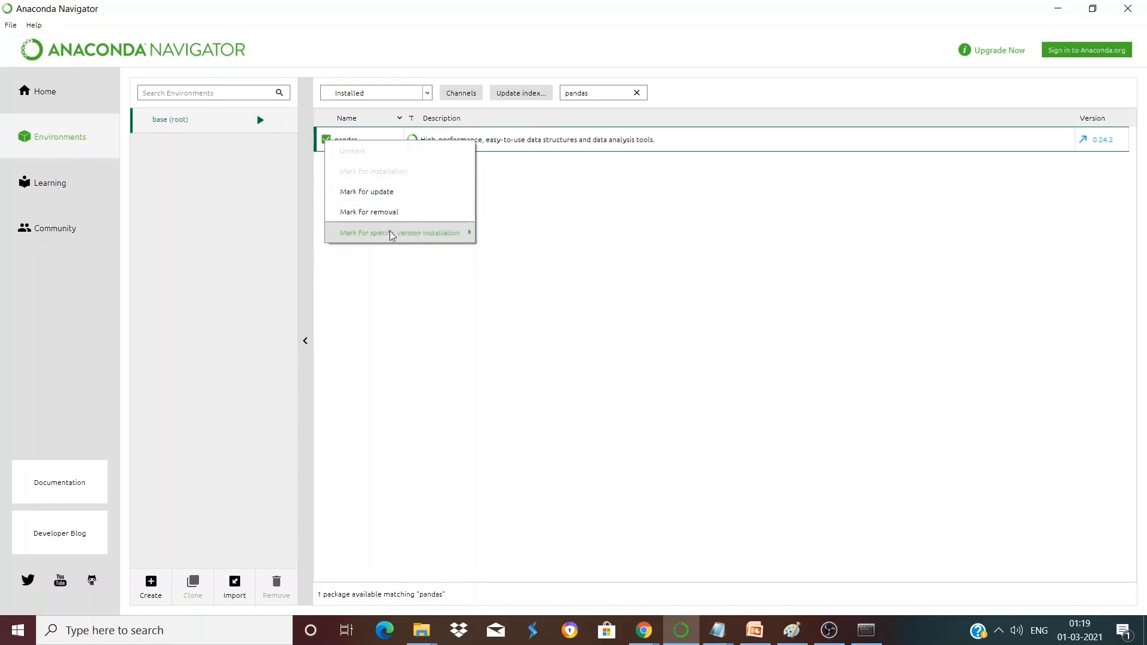
pyautogui.moveTo(399, 240)
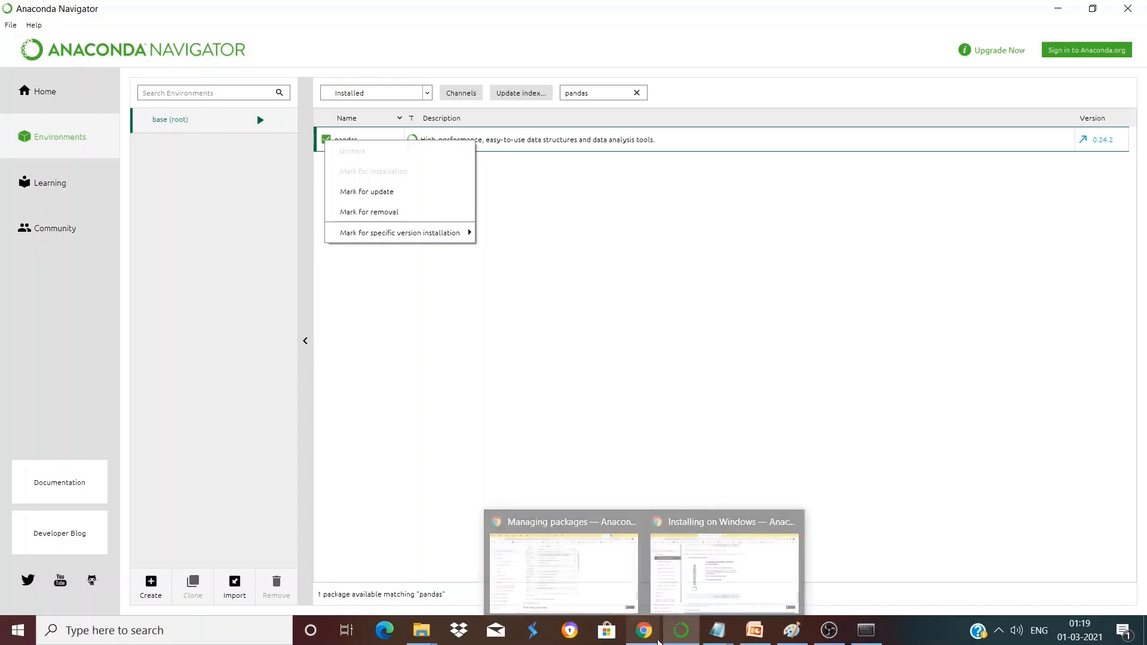
# - Switch to the Notepad window holding the manage-packages tutorial link and copy the whole URL
pyautogui.click(643, 630)
pyautogui.moveTo(717, 631)
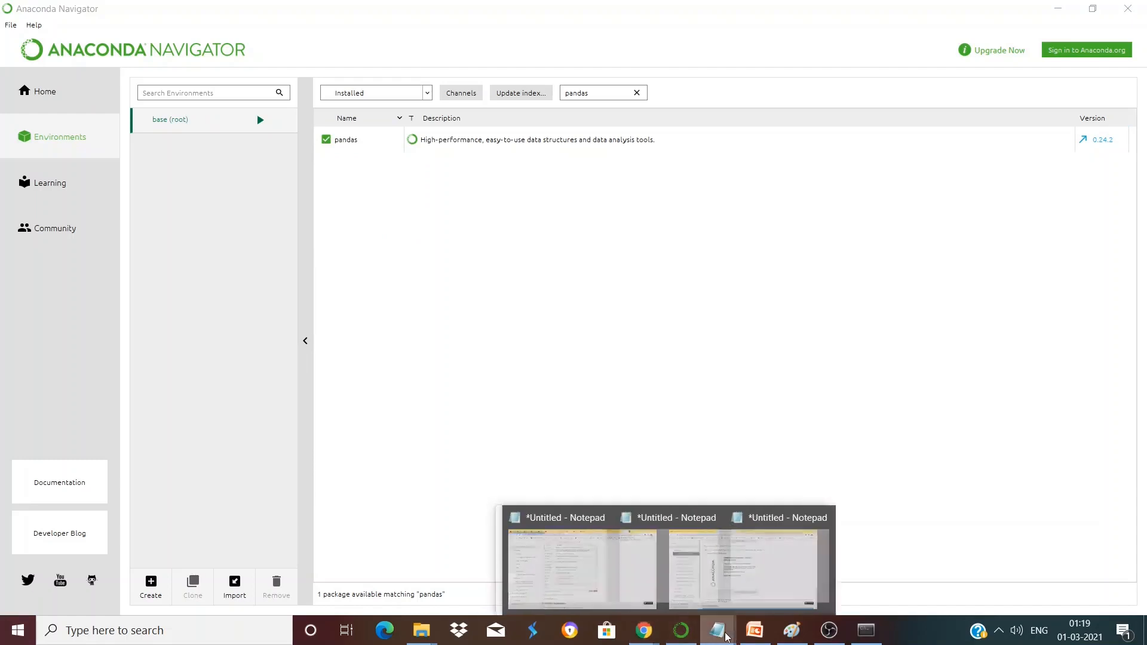
pyautogui.click(836, 568)
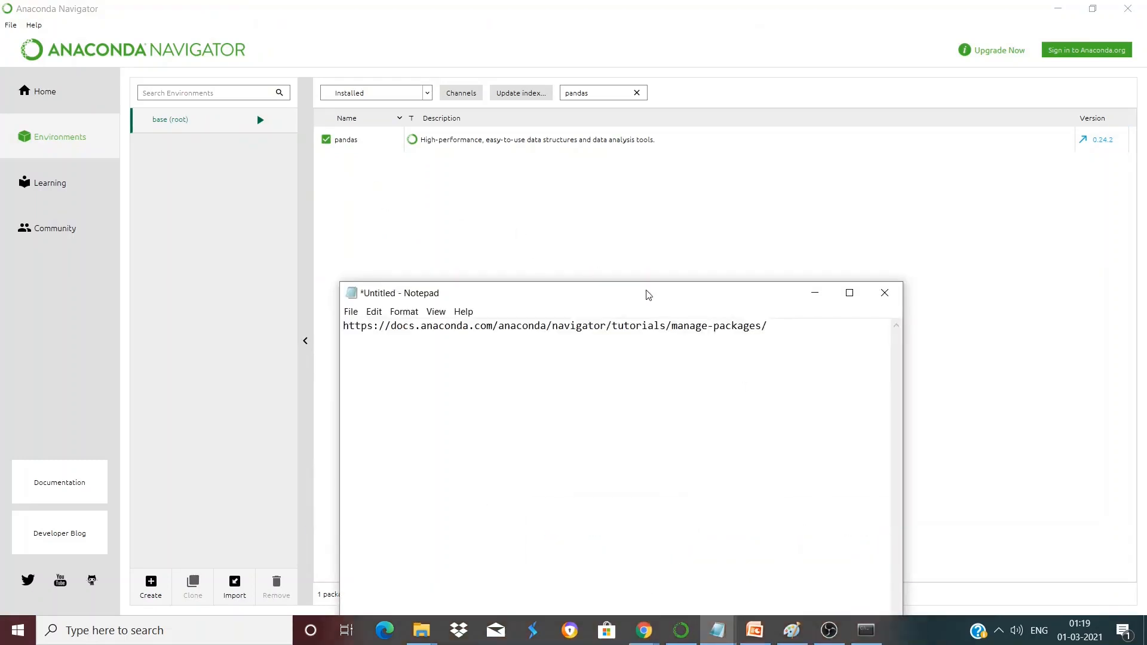
pyautogui.moveTo(768, 325); pyautogui.dragTo(316, 333)
pyautogui.hotkey('ctrl', 'c')
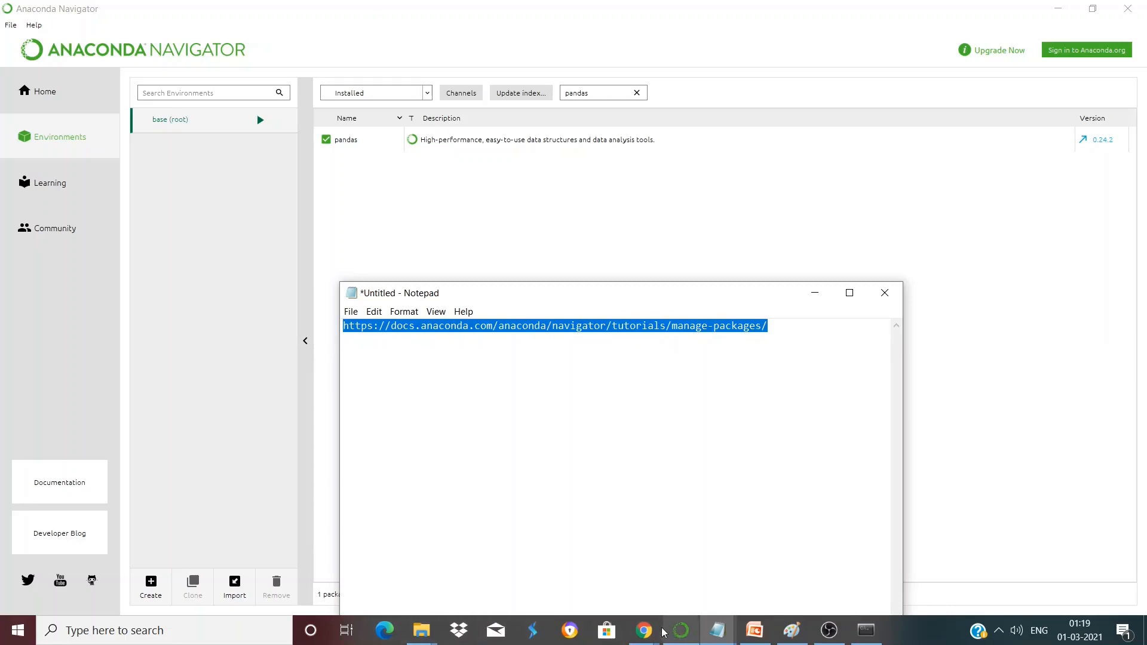
# - Switch to Chrome and open docs.anaconda.com/anaconda/navigator/tutorials/manage-packages/ in a new tab
pyautogui.moveTo(660, 631)
pyautogui.click(729, 553)
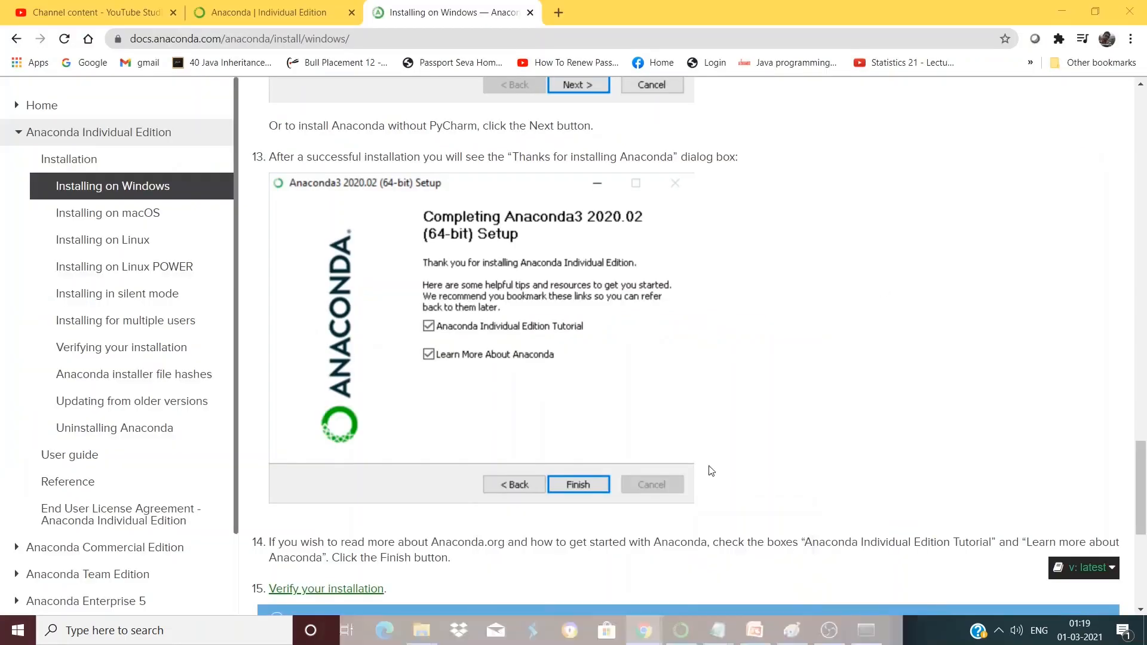
pyautogui.click(562, 10)
pyautogui.hotkey('ctrl', 'v')
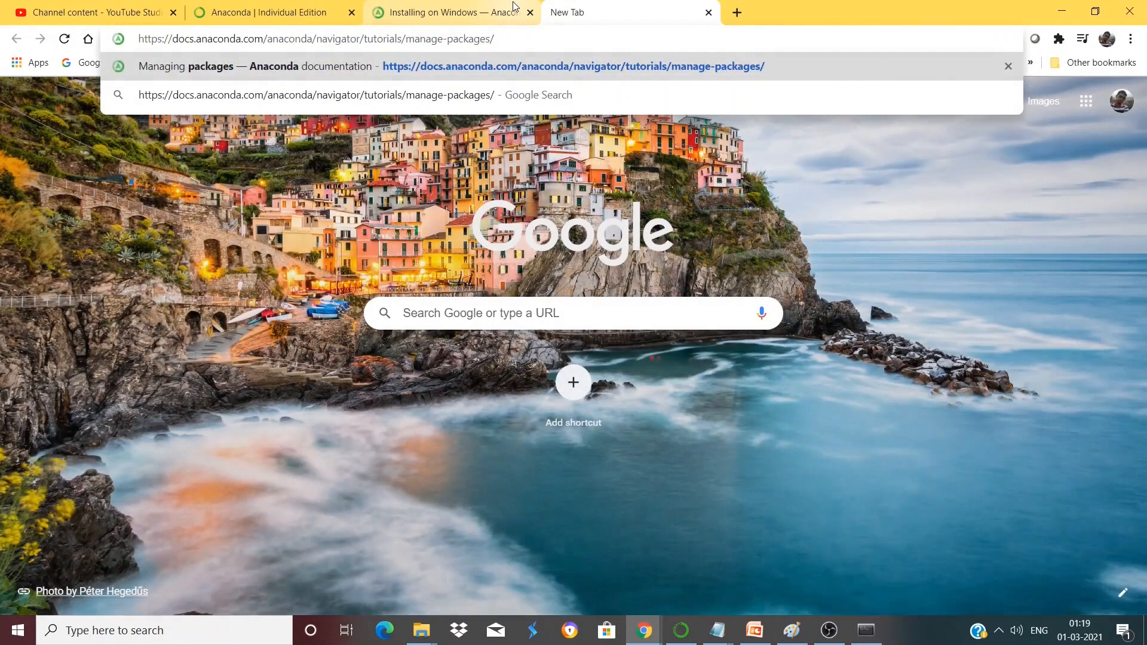
pyautogui.press('Return')
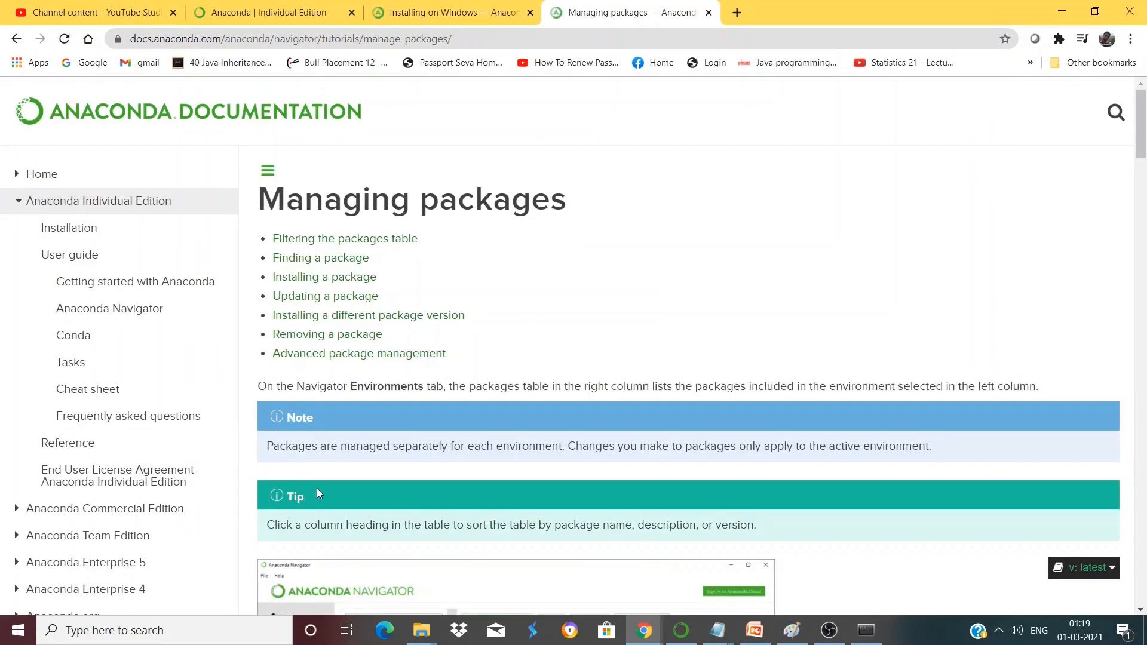
# - Look through the Managing packages documentation, covering filtering, finding, installing, updating, changing versions and removing packages
pyautogui.scroll(-10, 317, 488)
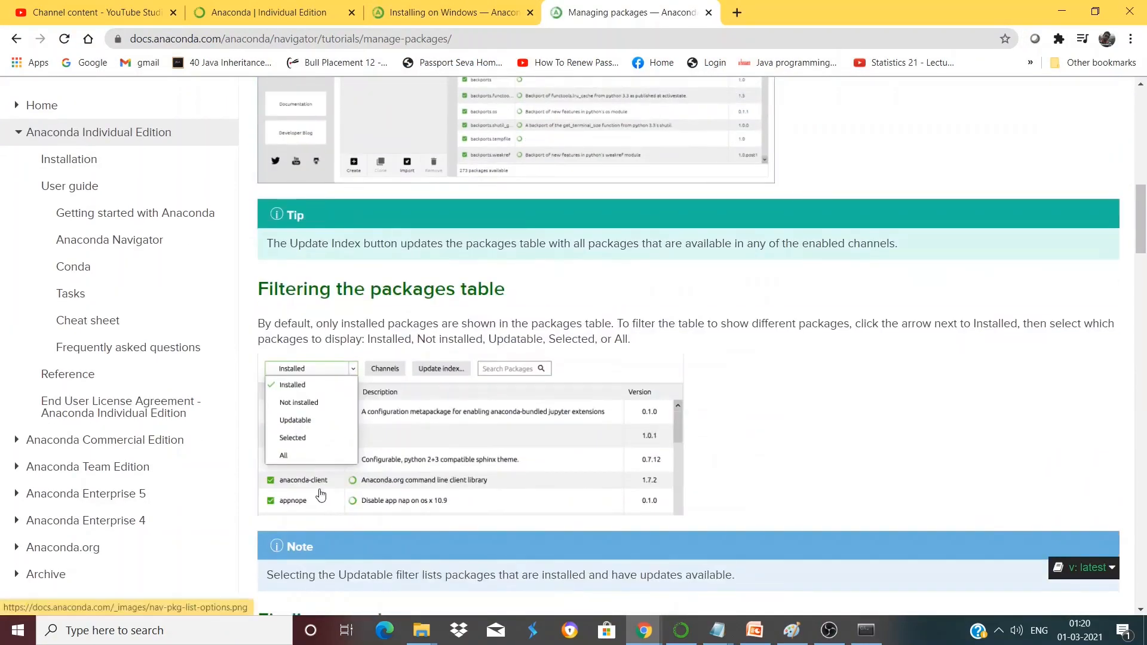
pyautogui.scroll(-4, 321, 494)
pyautogui.scroll(3, 315, 450)
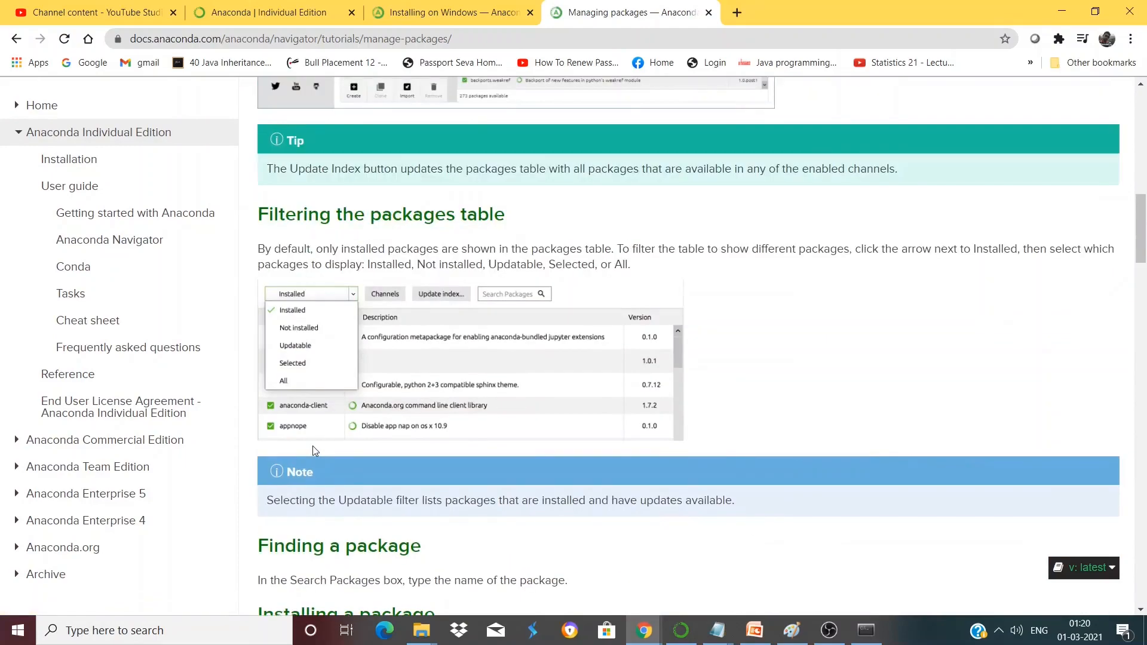
pyautogui.scroll(10, 512, 287)
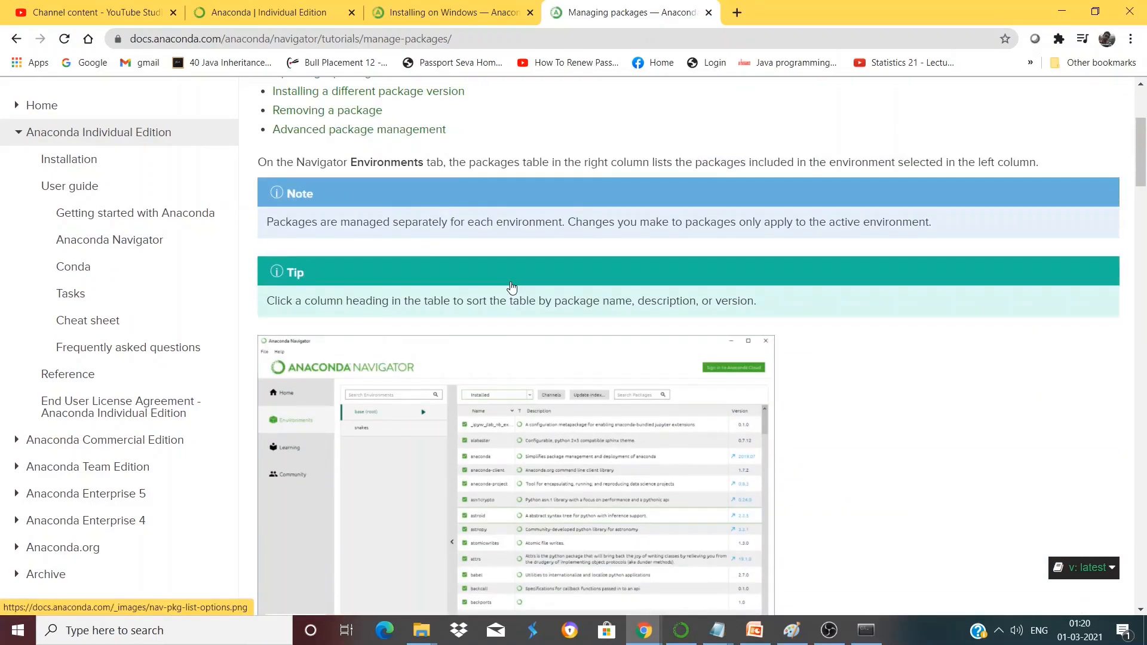
pyautogui.scroll(-15, 511, 286)
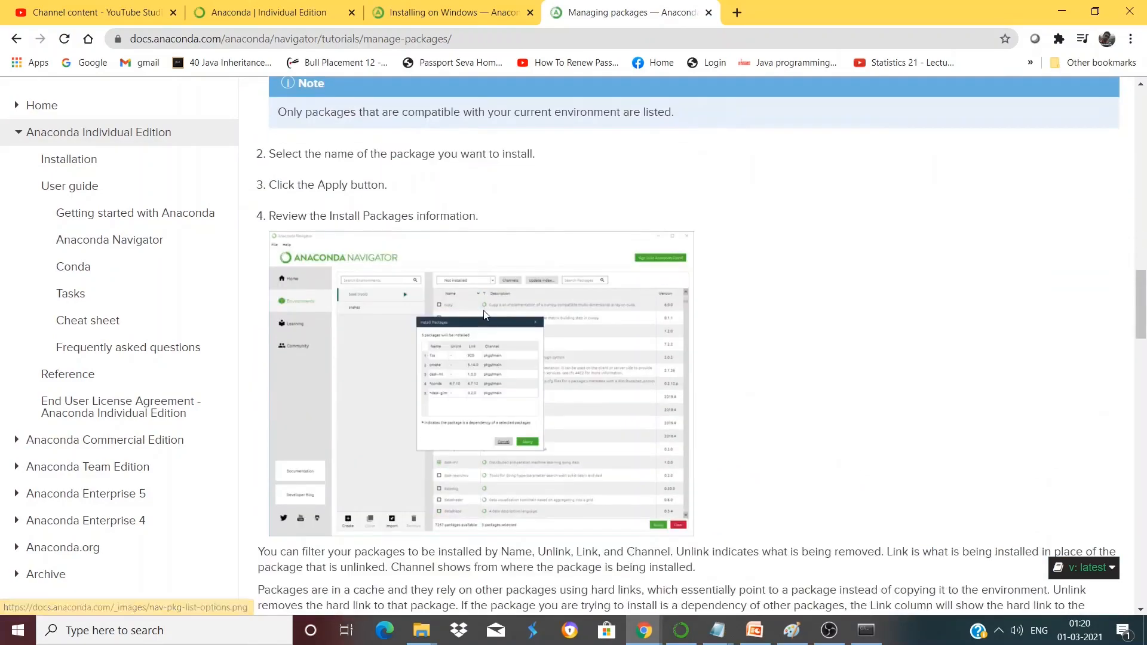
pyautogui.scroll(-9, 464, 366)
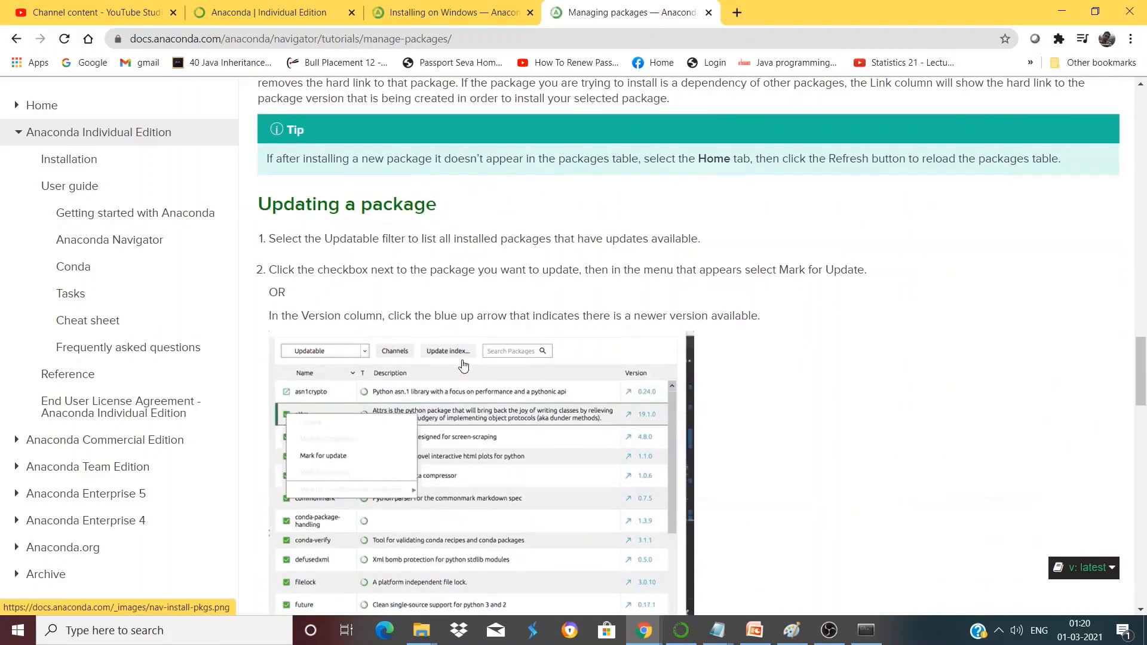
pyautogui.scroll(-13, 464, 365)
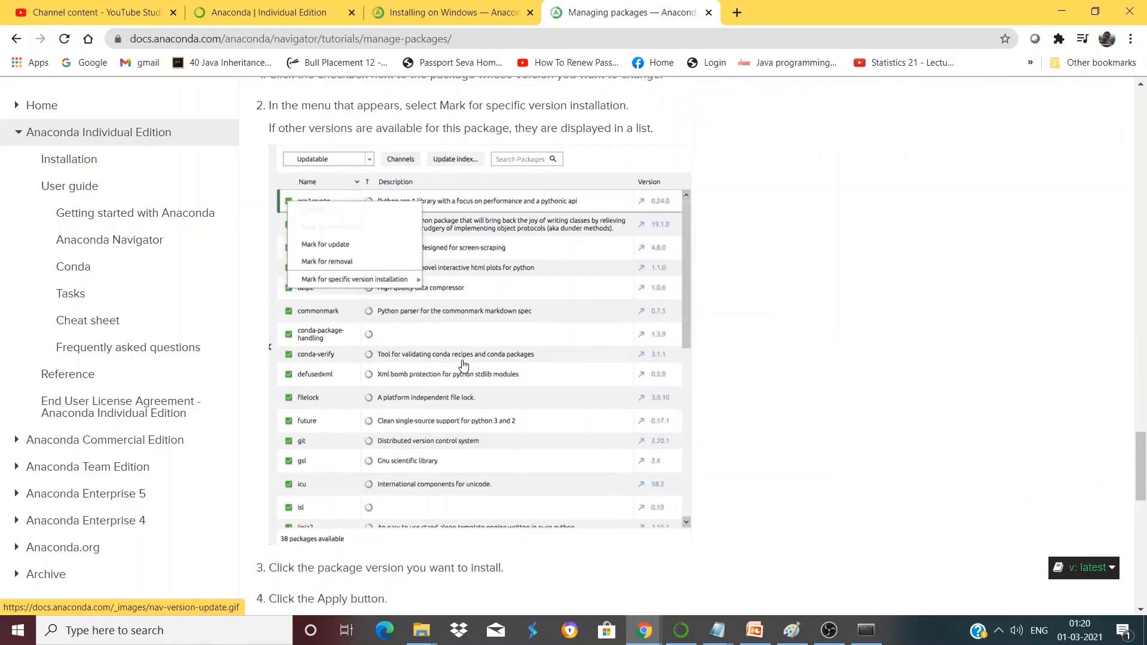
pyautogui.scroll(-9, 464, 366)
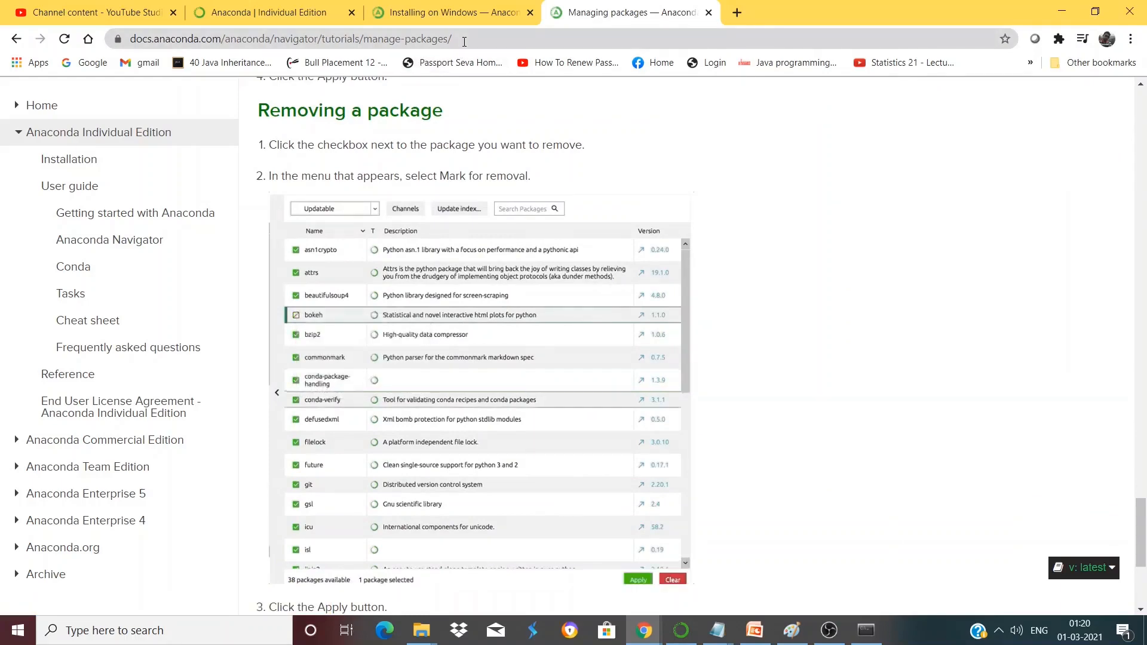
pyautogui.scroll(-5, 451, 378)
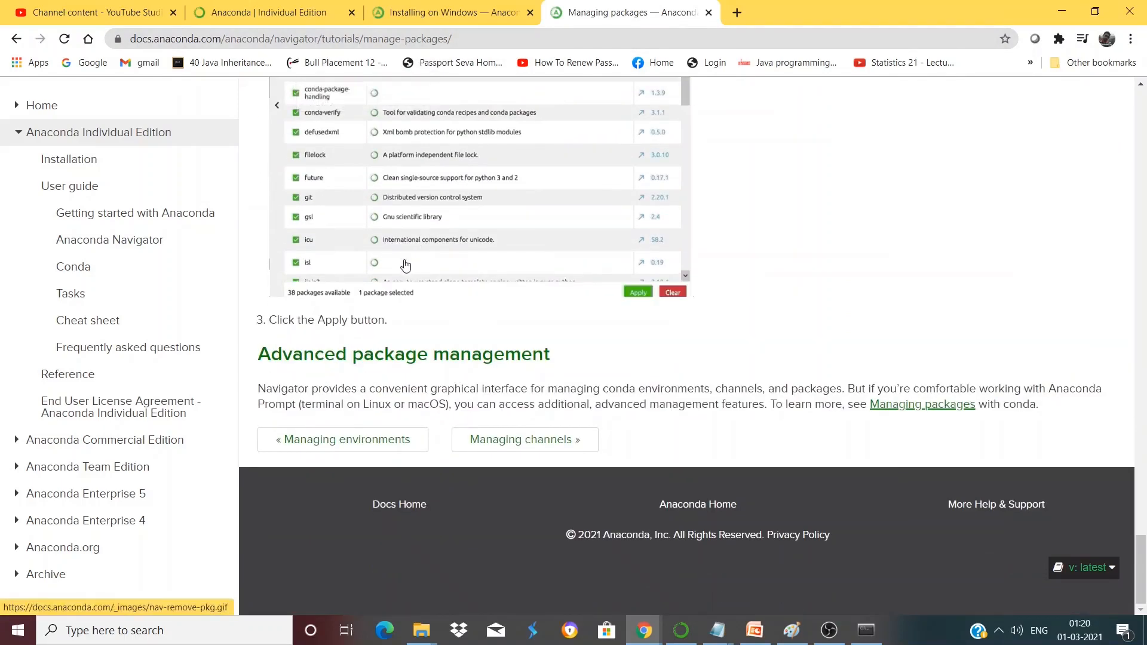